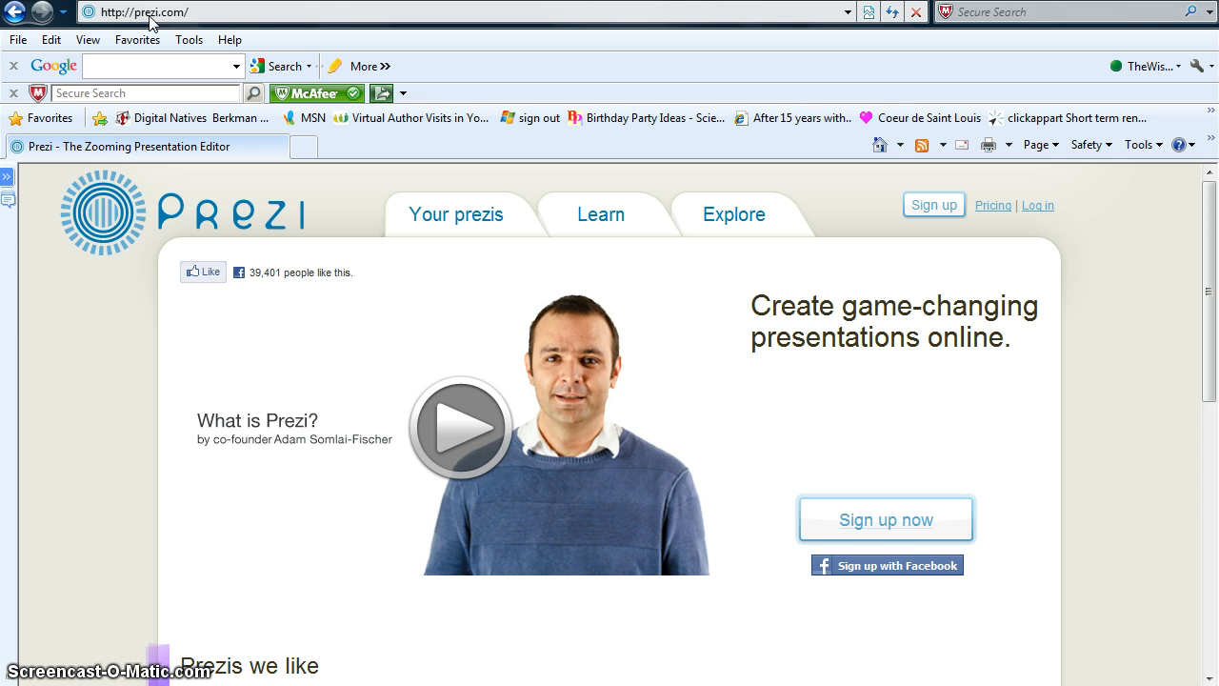
# - From Sign up, choose the free Edu Enjoy student/teacher license to reach the email verification page
pyautogui.click(921, 210)
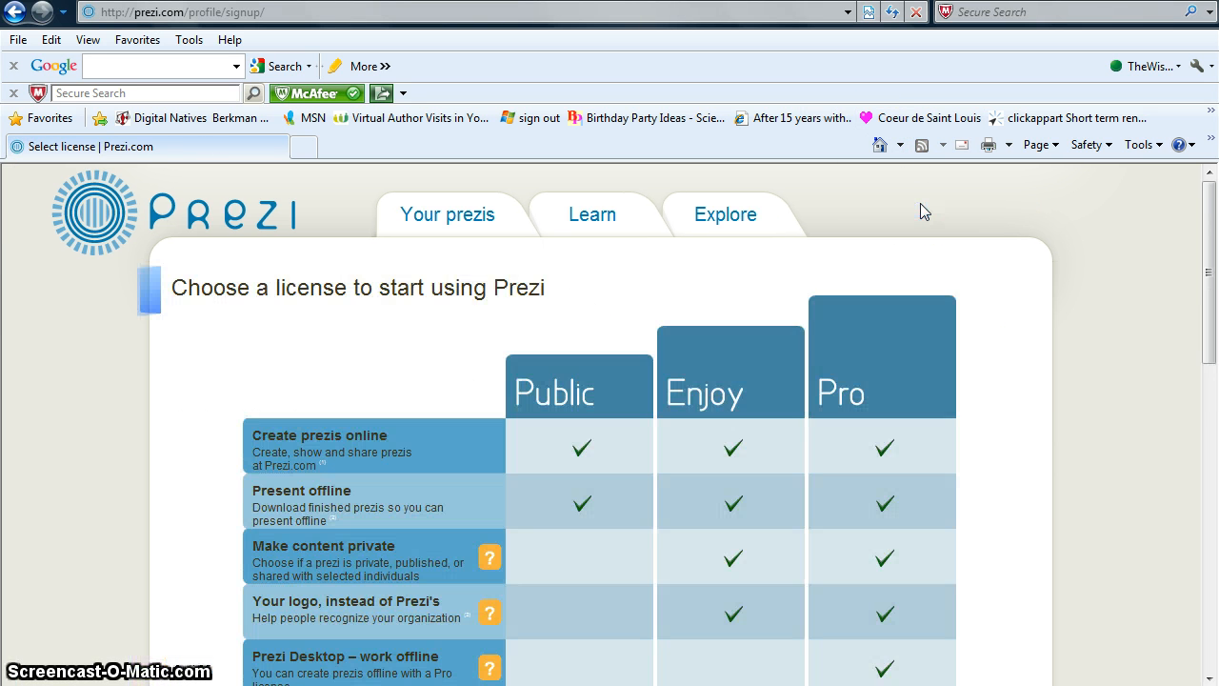
pyautogui.moveTo(1207, 229); pyautogui.dragTo(1215, 342)
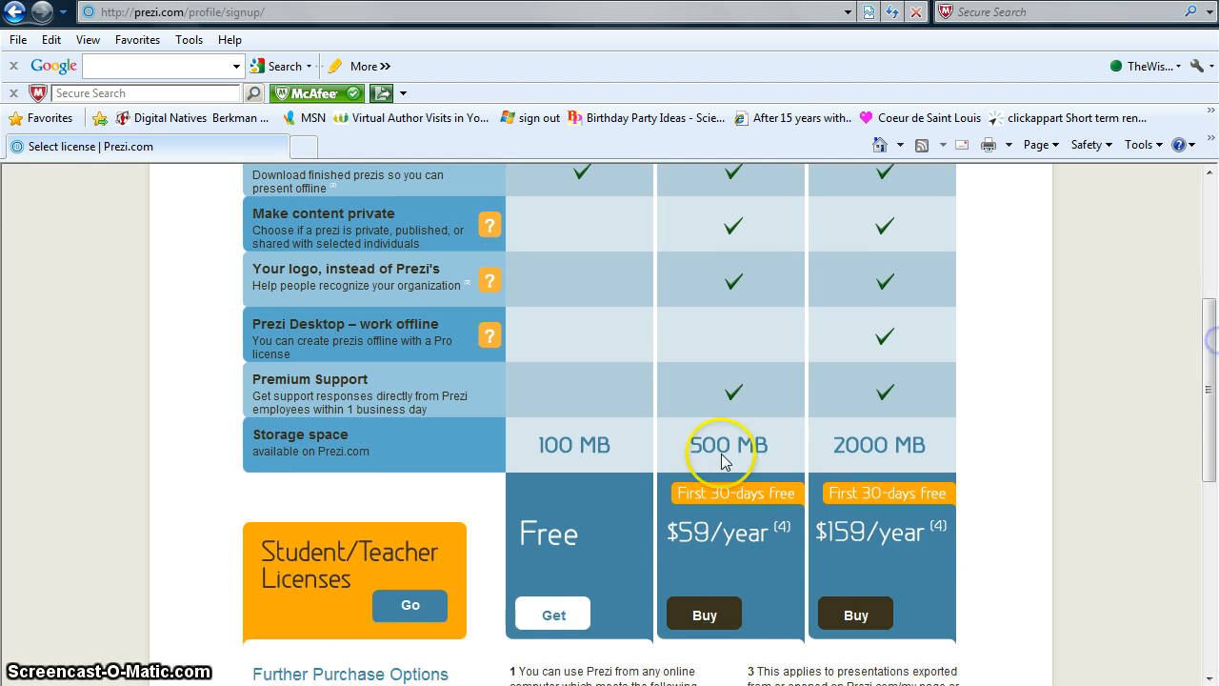
pyautogui.click(401, 608)
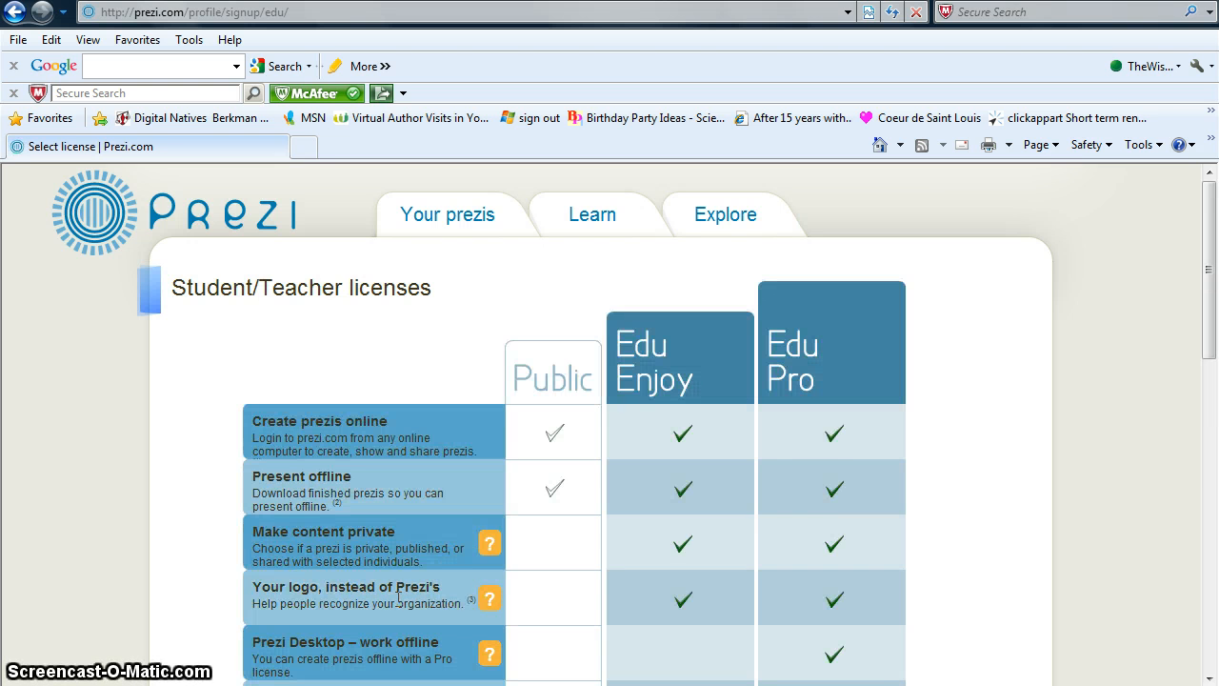
pyautogui.moveTo(1209, 303); pyautogui.dragTo(1213, 404)
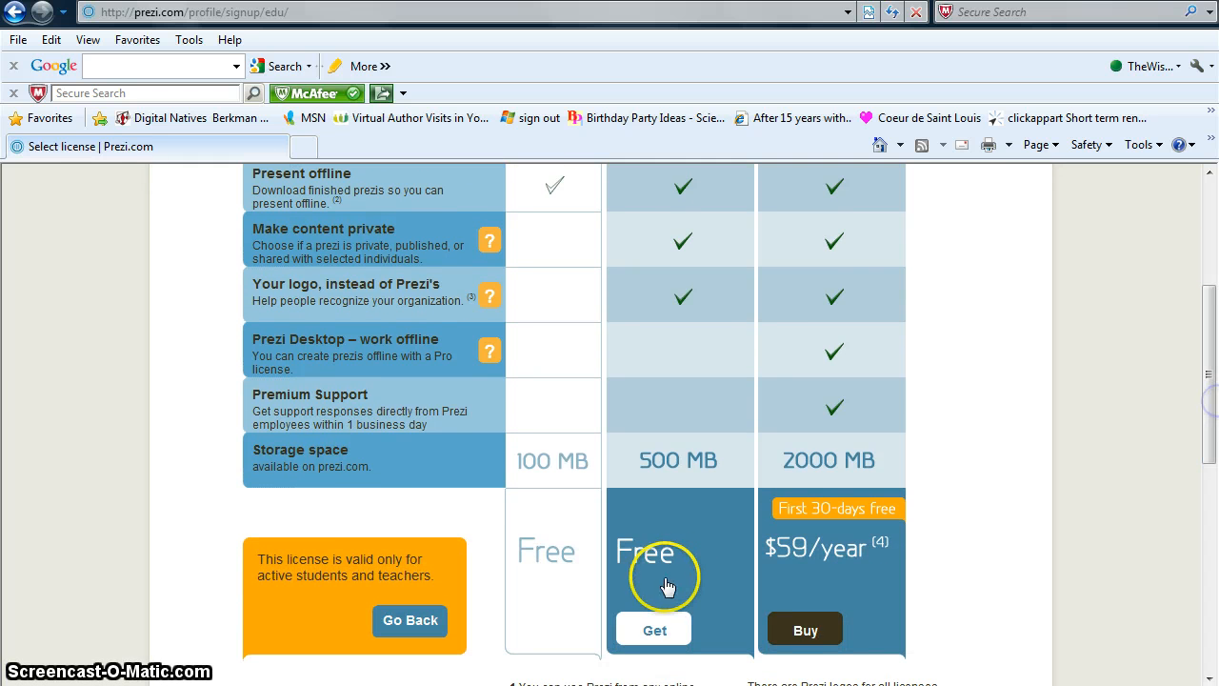
pyautogui.click(654, 628)
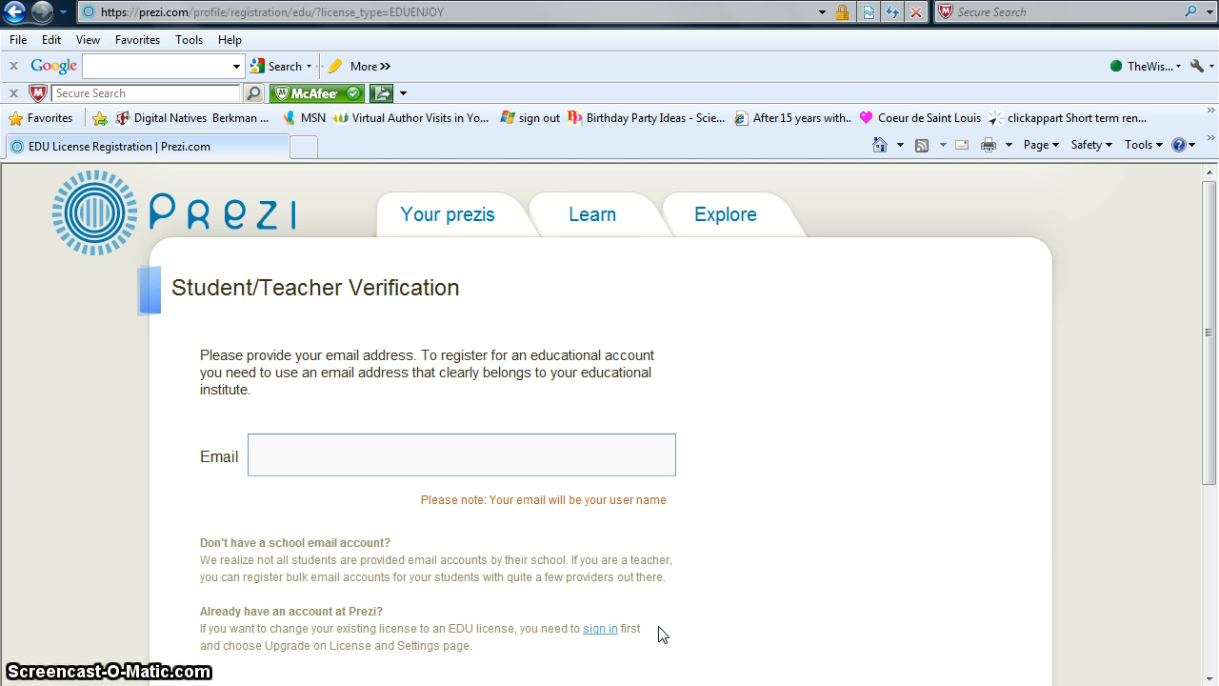
# - Log in to the existing Prezi account with its e-mail address and password
pyautogui.click(472, 217)
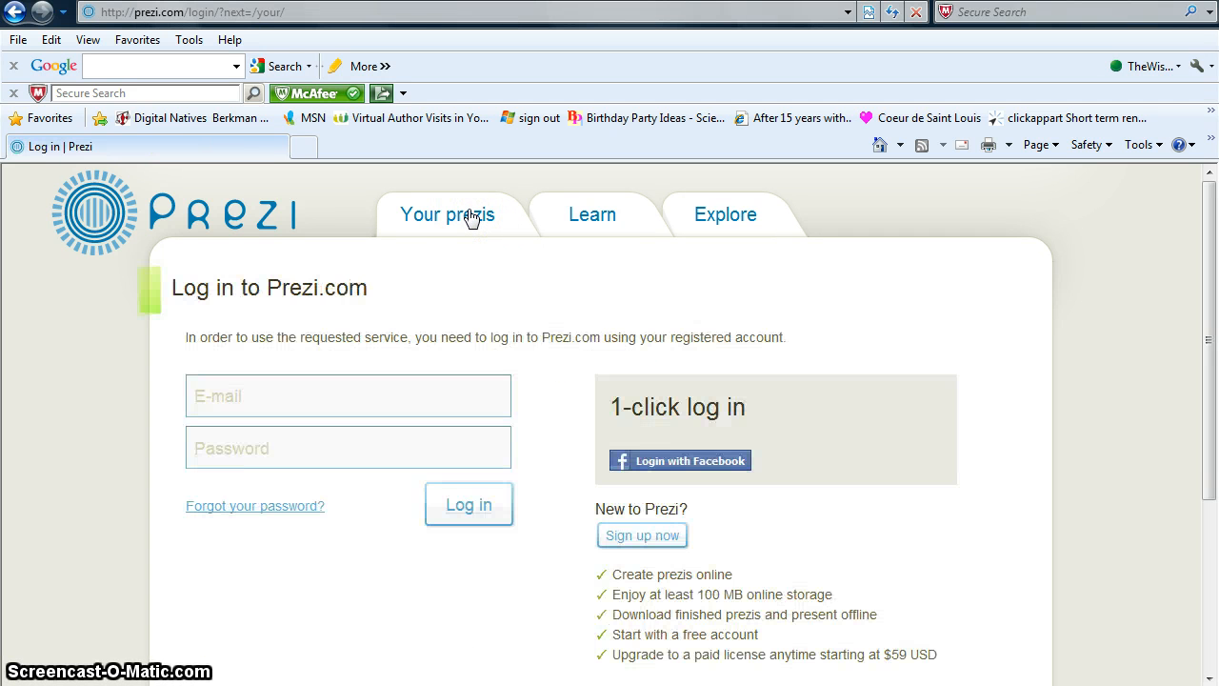
pyautogui.click(333, 392)
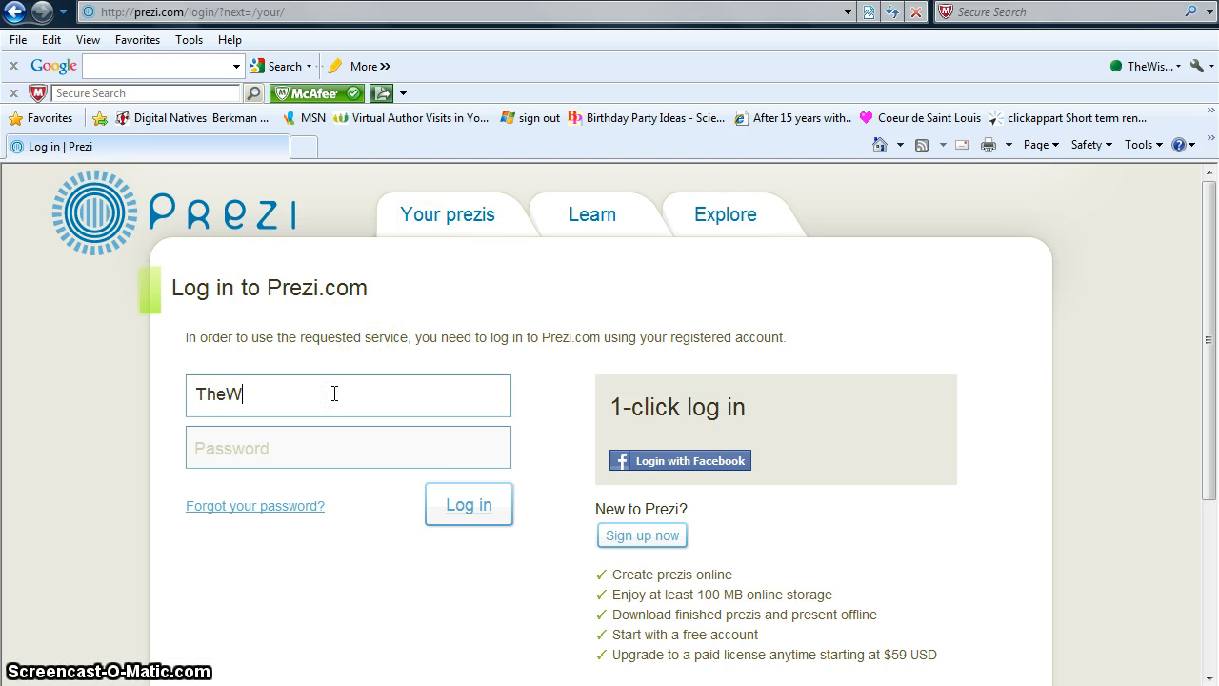
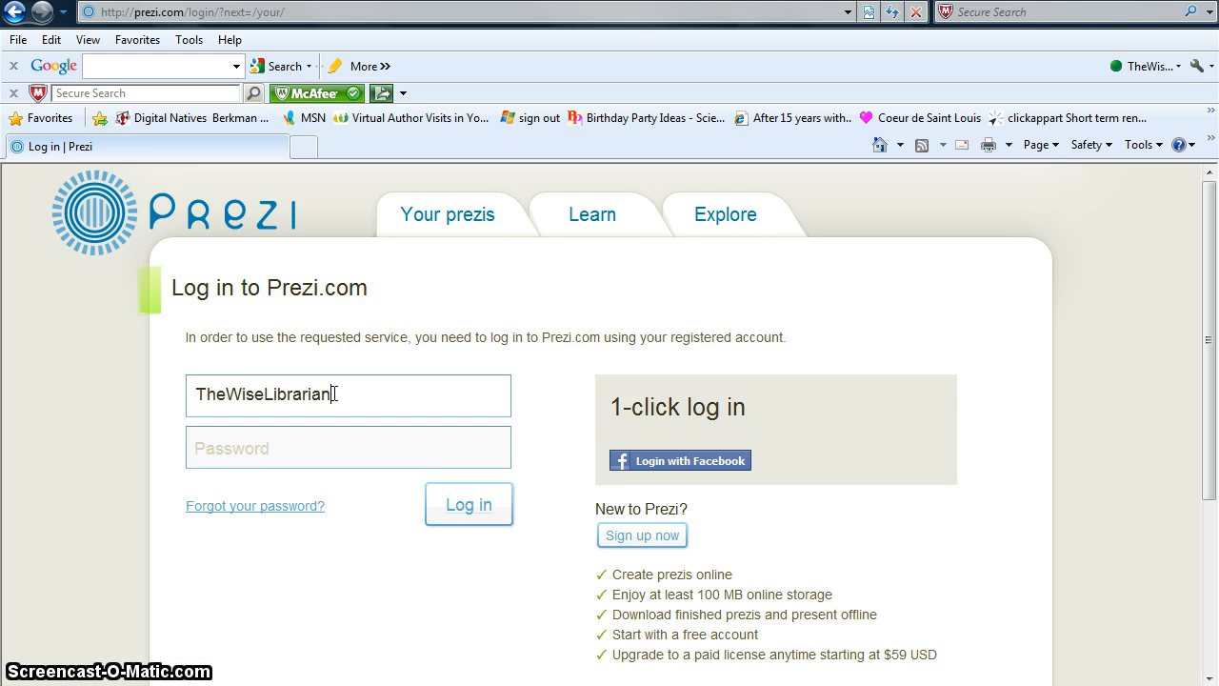
pyautogui.press('Tab')
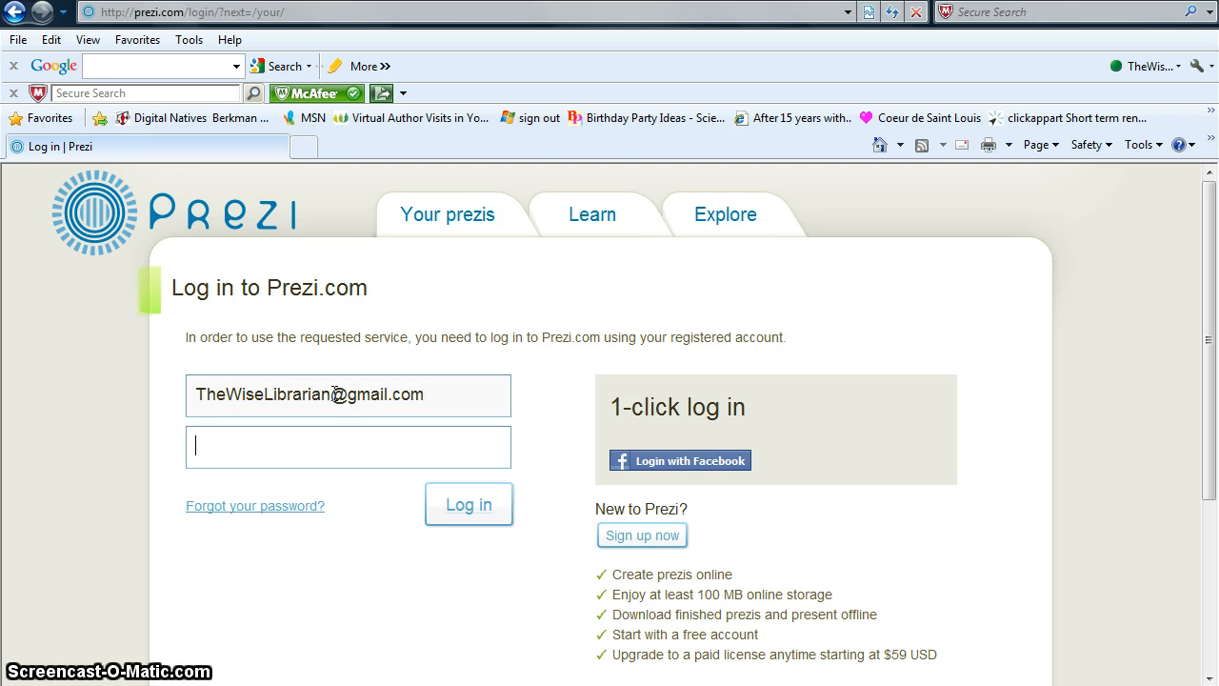
pyautogui.write('••••••••')
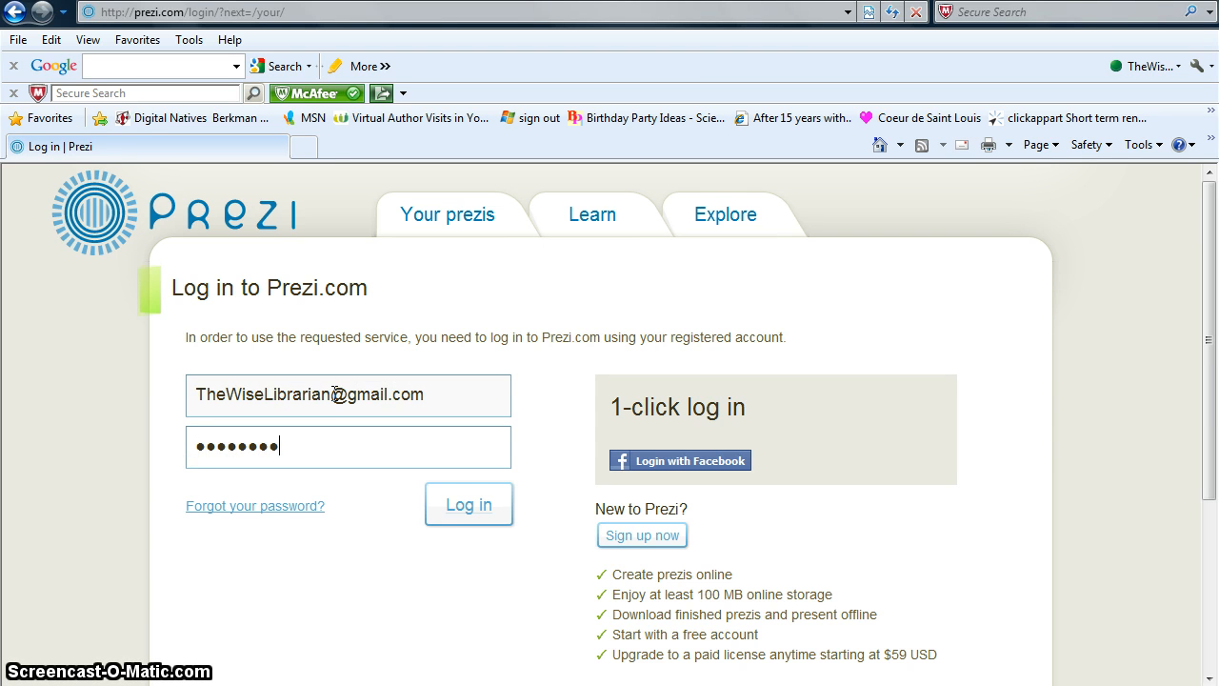
pyautogui.click(445, 499)
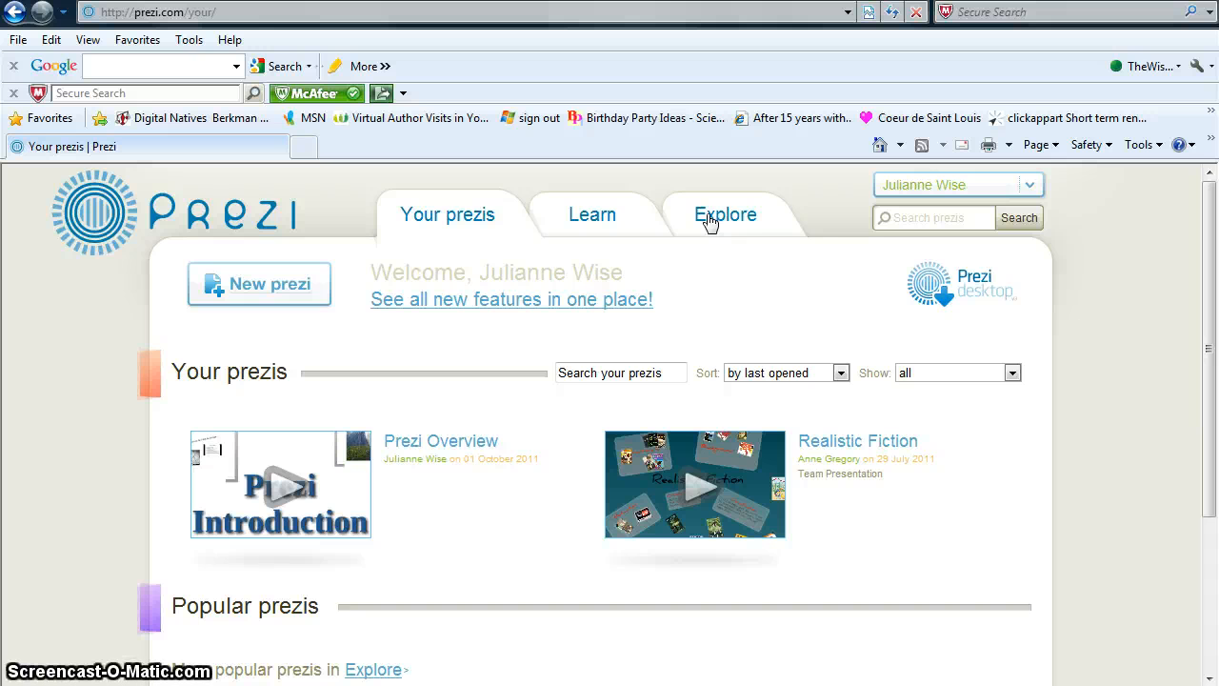
# - Create a new prezi titled 'Classroom Prezi' with the description 'Demonstration'
pyautogui.click(276, 291)
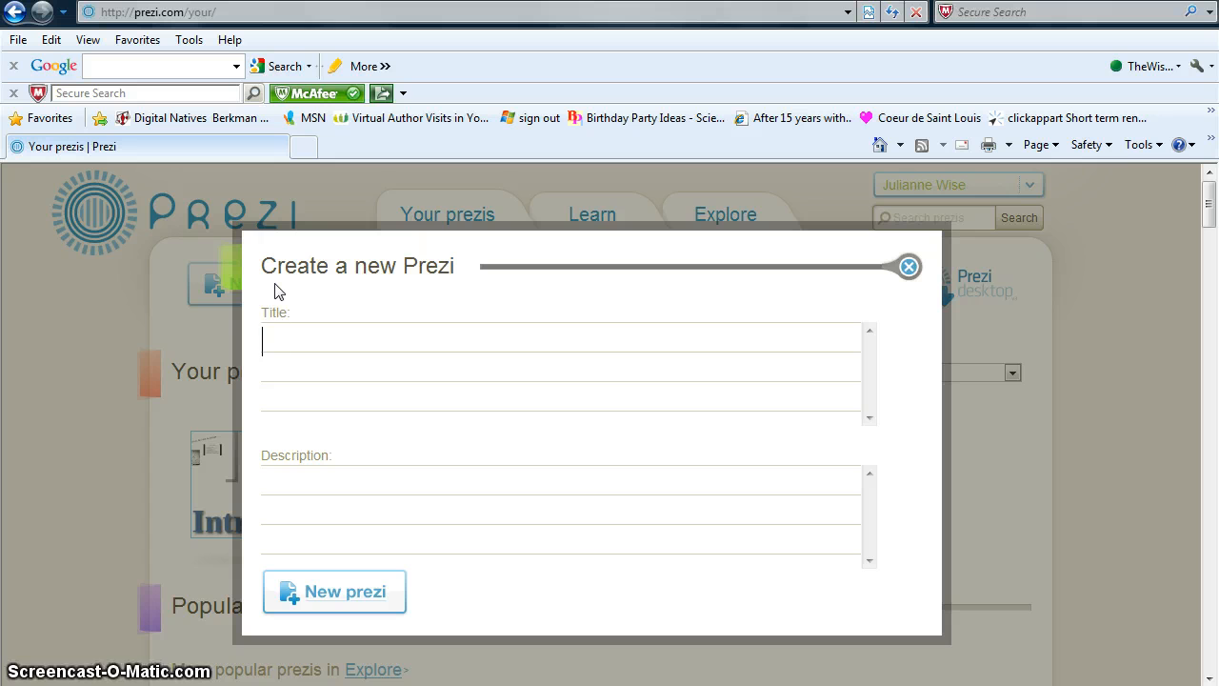
pyautogui.write('Classro')
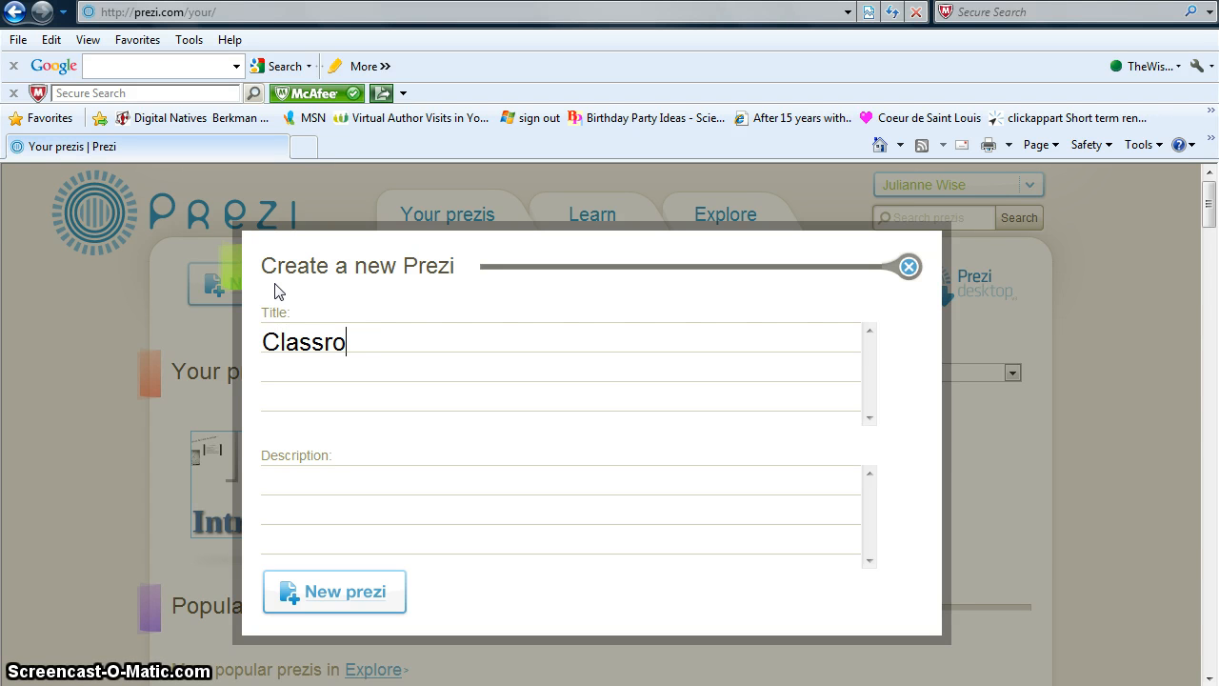
pyautogui.write('om Prezi')
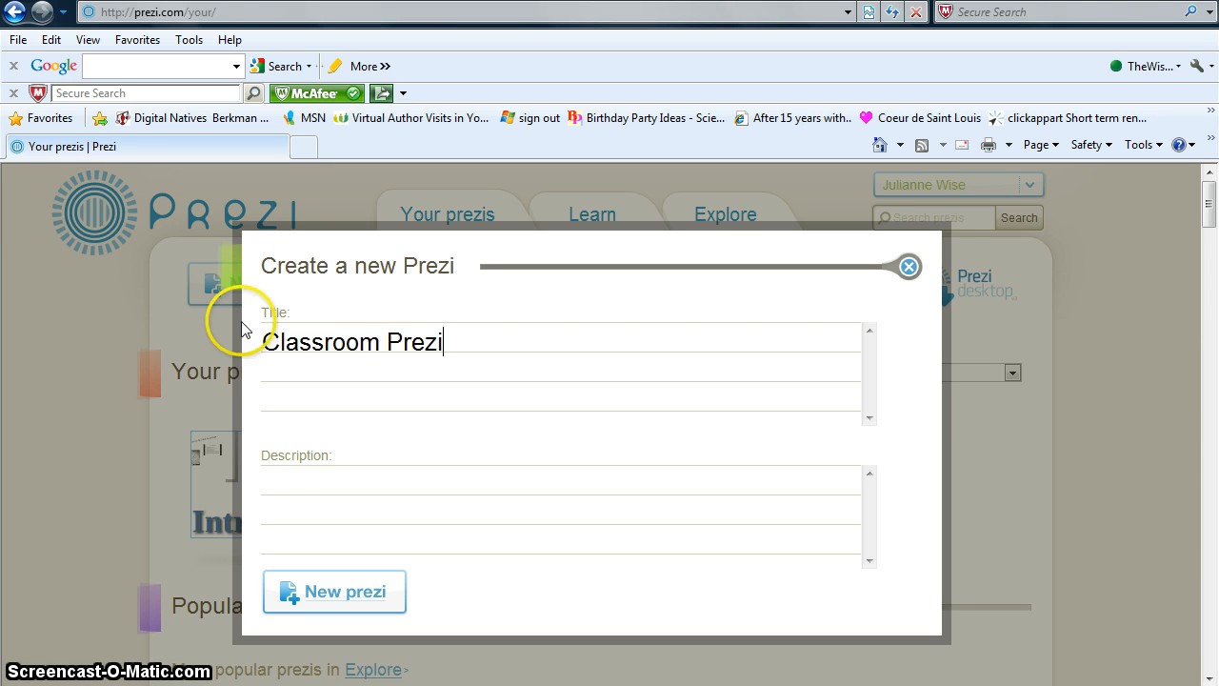
pyautogui.click(274, 475)
pyautogui.write('Demonstr')
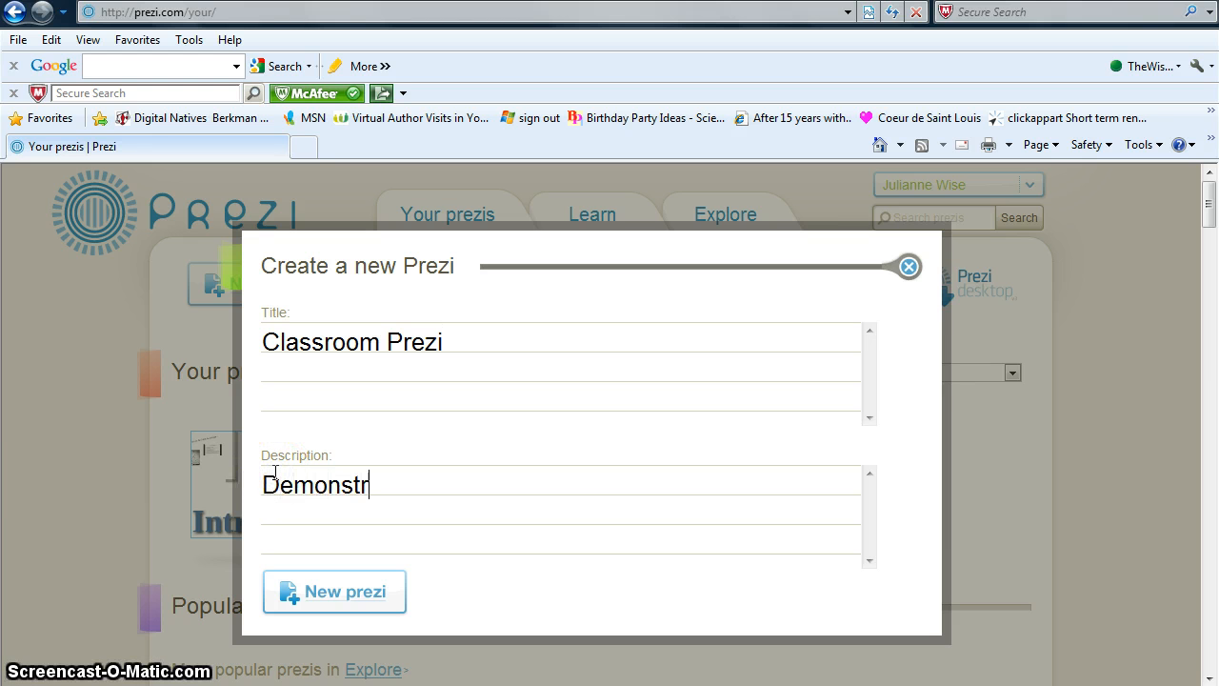
pyautogui.write('ation')
pyautogui.click(324, 591)
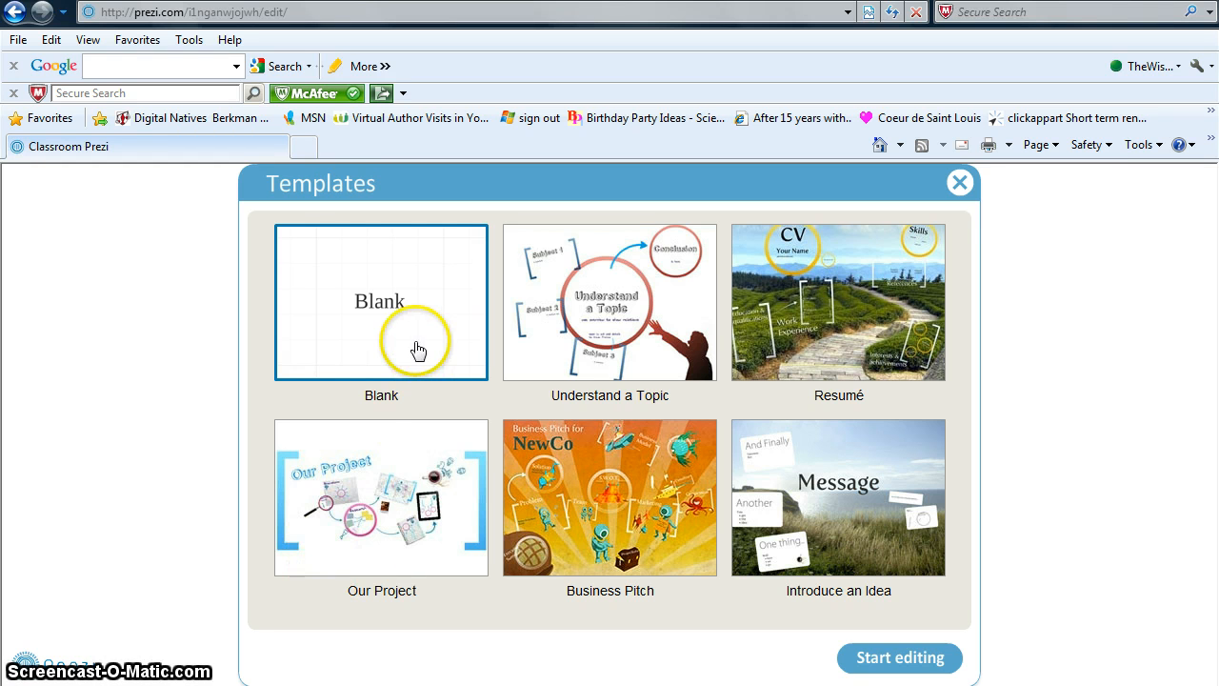
# - Start the prezi from the Blank template and close the Welcome to Prezi tutorial
pyautogui.click(894, 657)
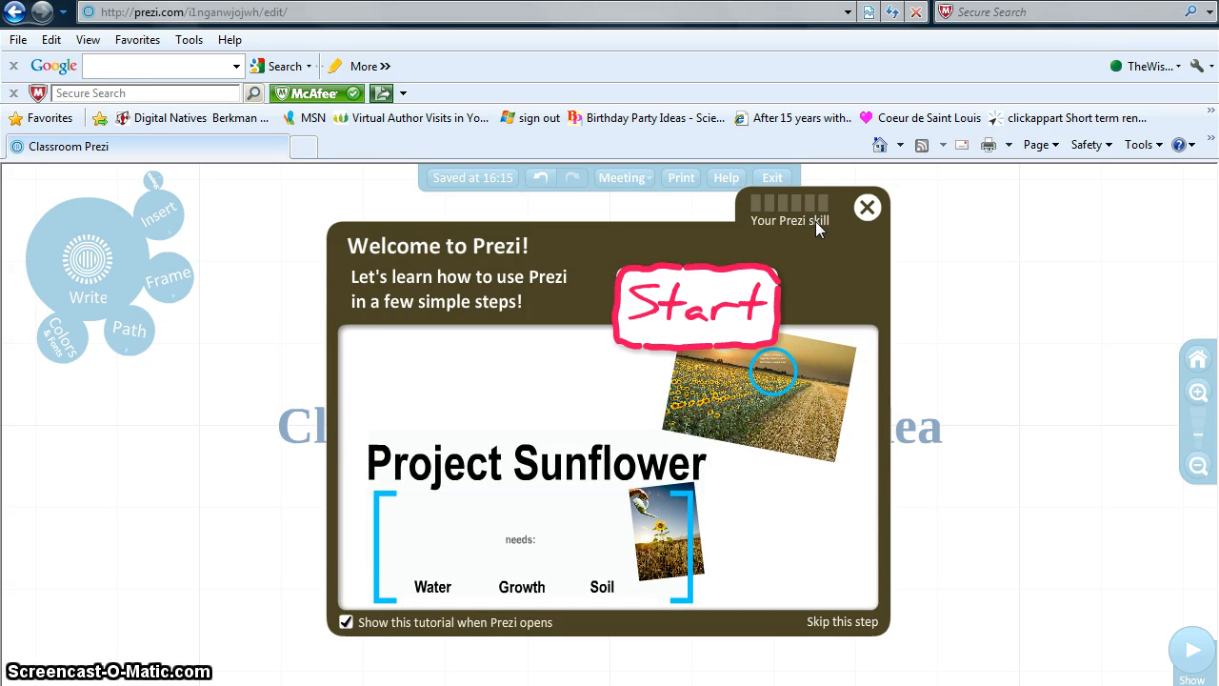
pyautogui.click(829, 222)
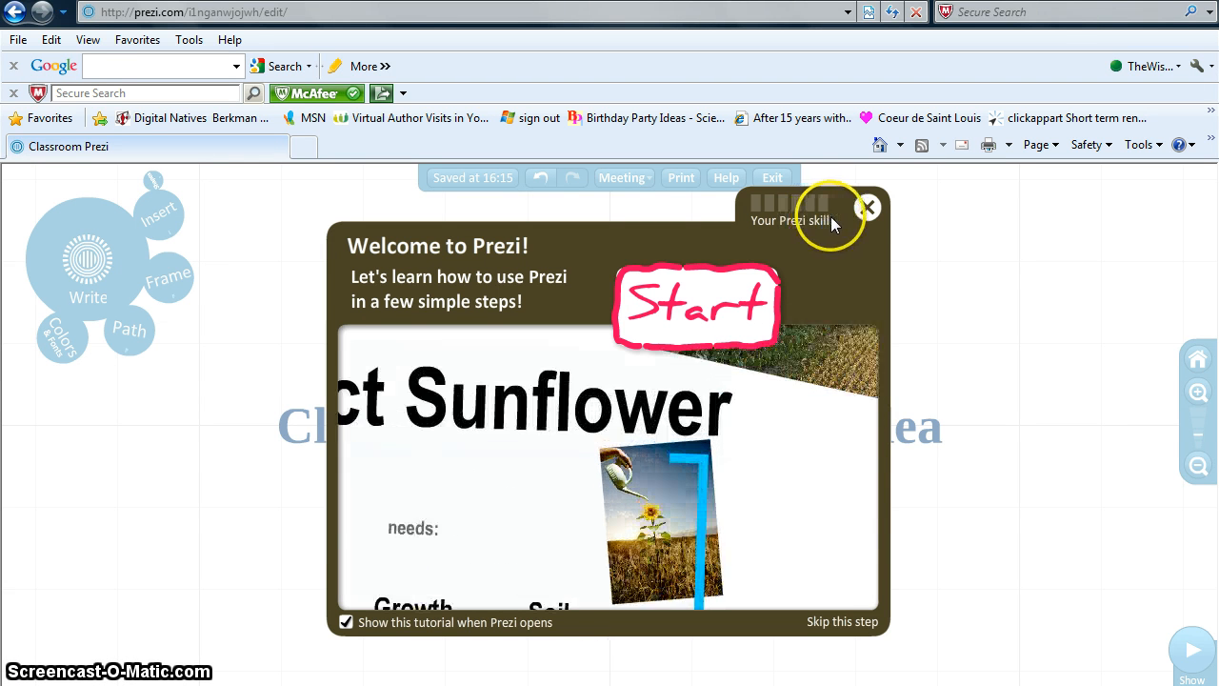
pyautogui.click(867, 208)
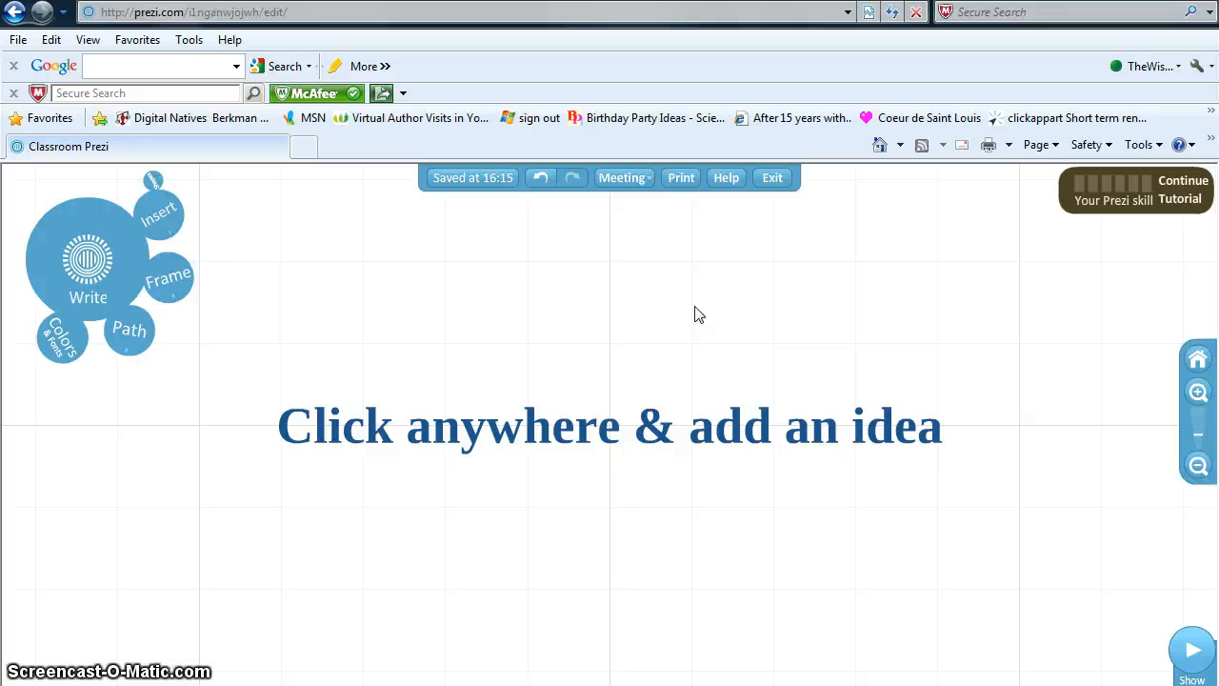
# - Add a text box reading 'Welcome, Class!' near the centre of the canvas
pyautogui.click(523, 359)
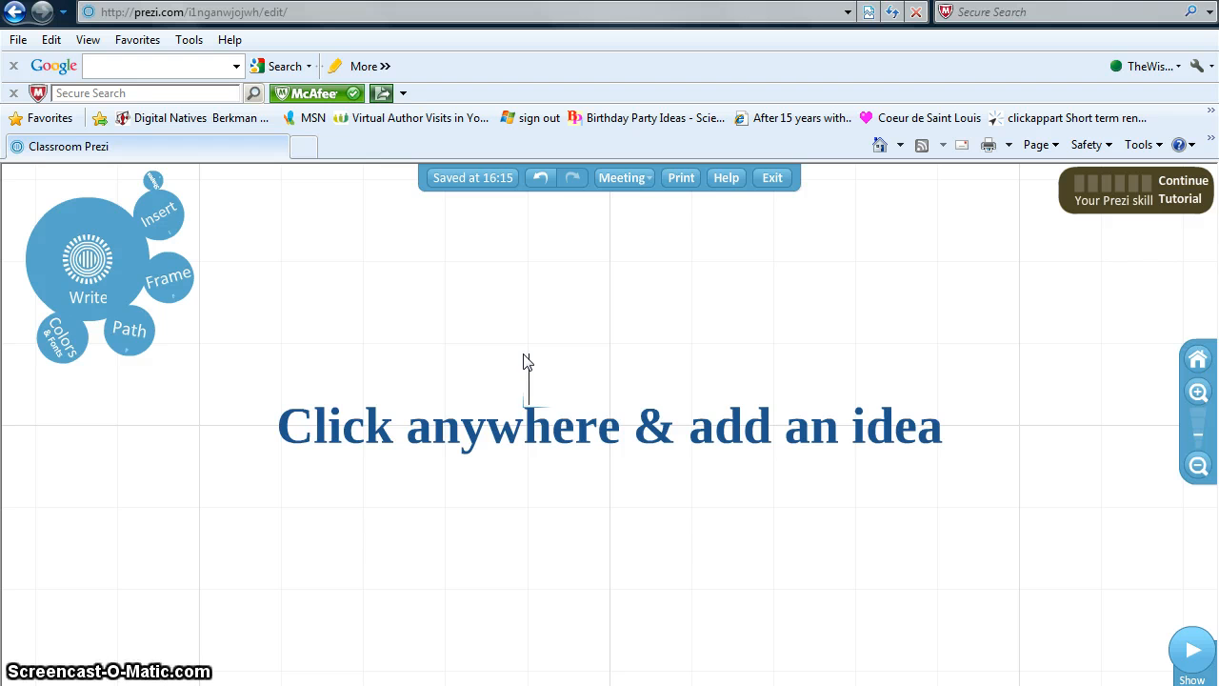
pyautogui.write('Welcome')
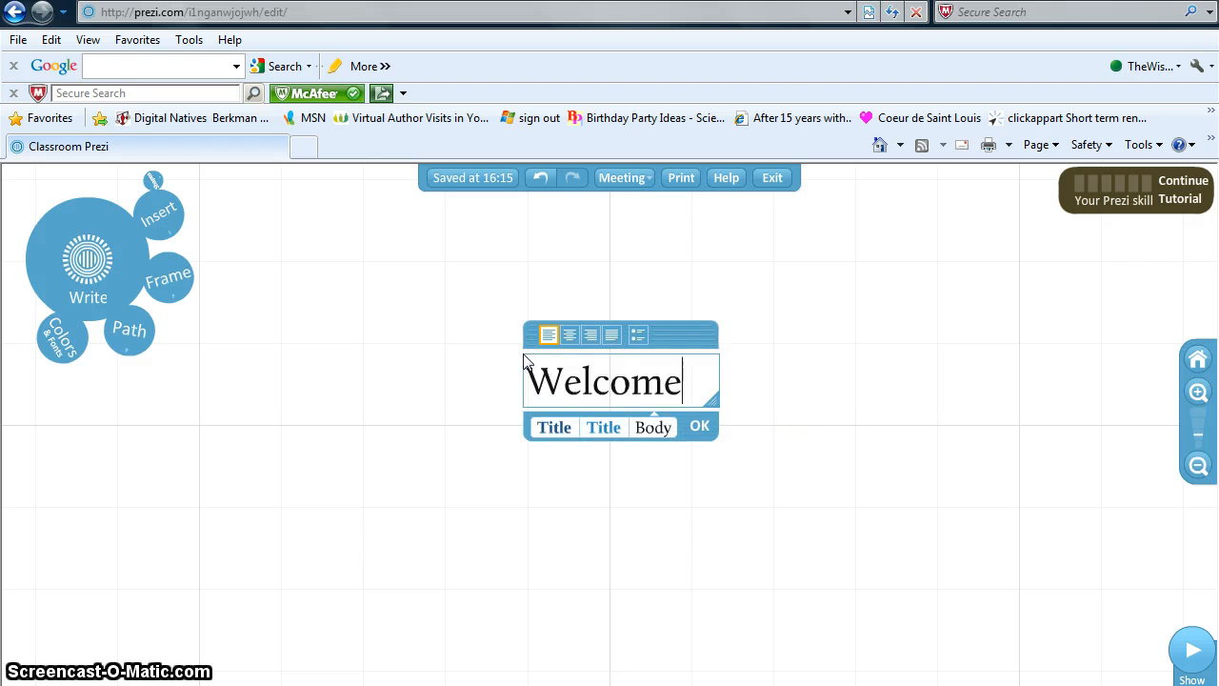
pyautogui.write(', Class!')
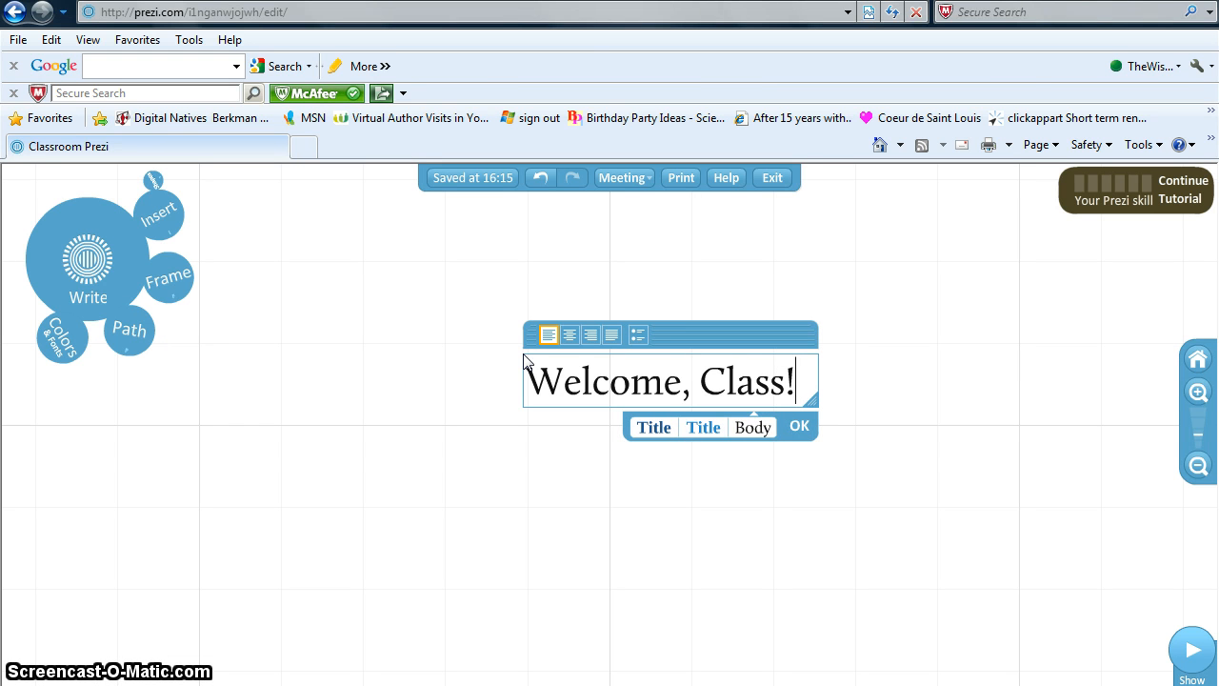
pyautogui.click(524, 356)
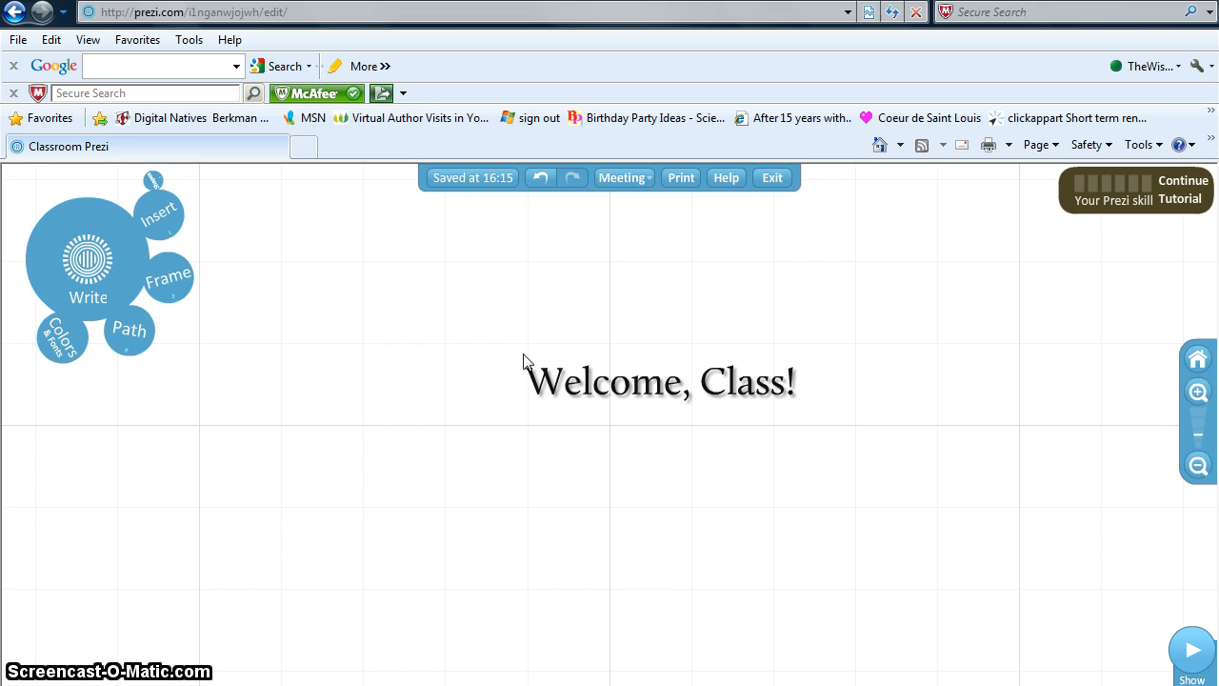
# - Enlarge the 'Welcome, Class!' title four steps, then shrink it two steps to a moderate size
pyautogui.click(664, 391)
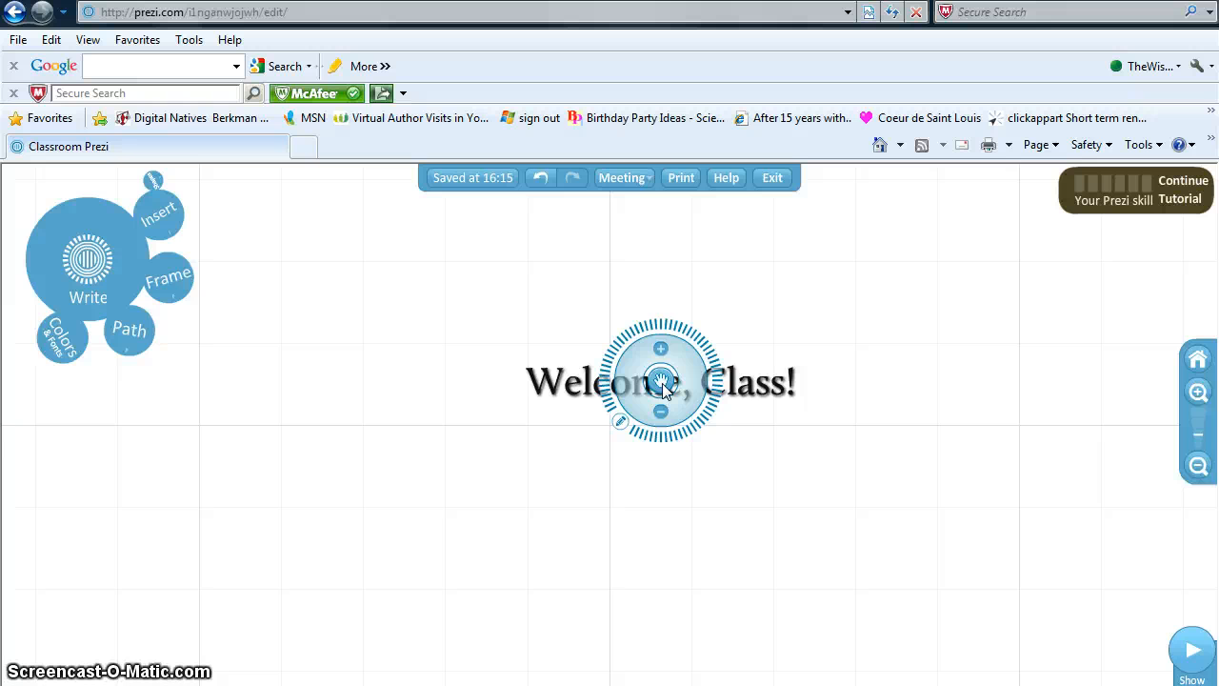
pyautogui.click(659, 350)
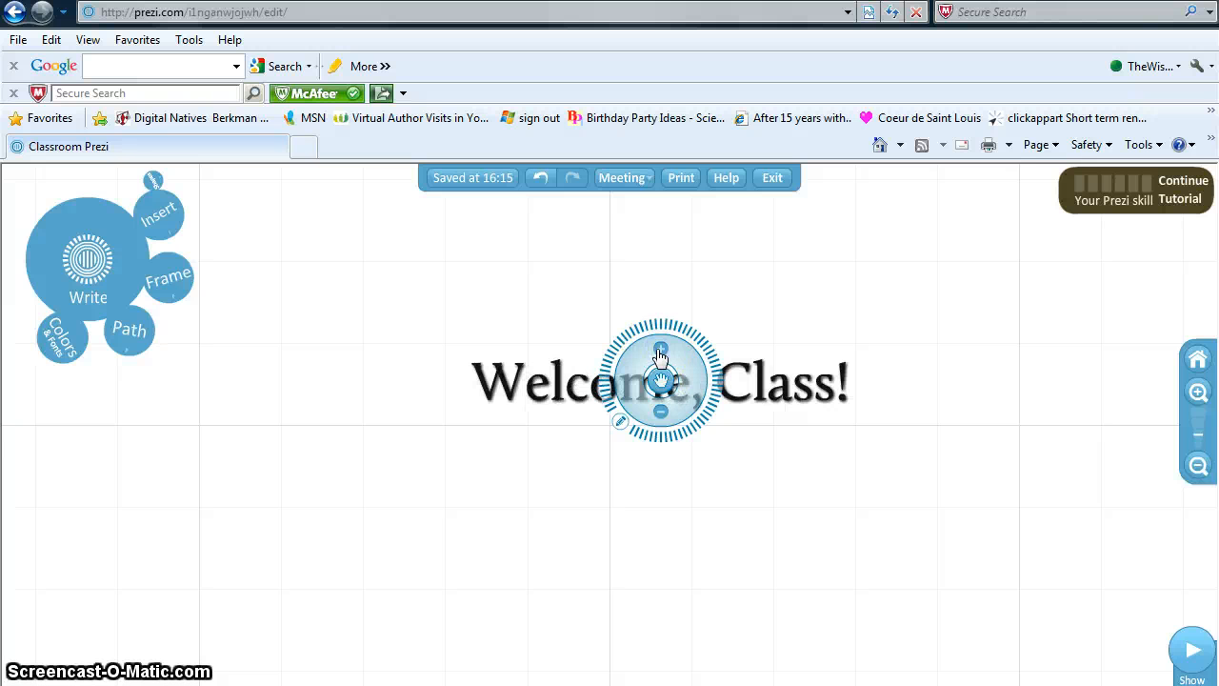
pyautogui.click(659, 351)
pyautogui.click(658, 350)
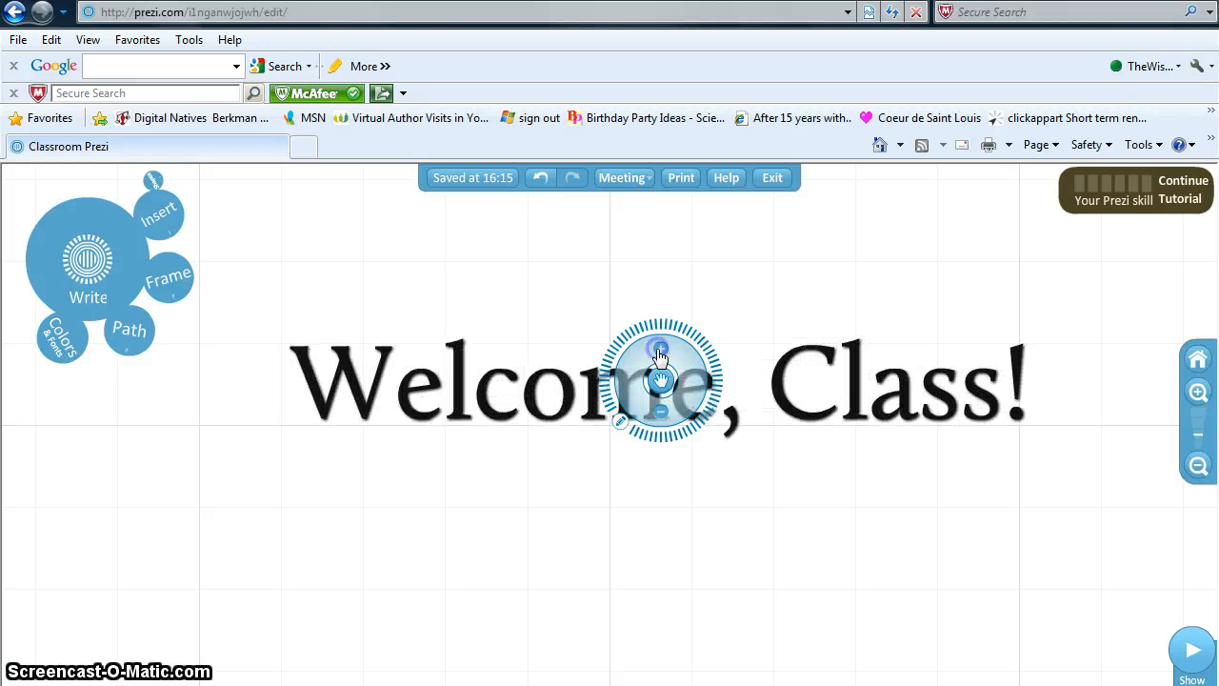
pyautogui.click(659, 351)
pyautogui.click(660, 411)
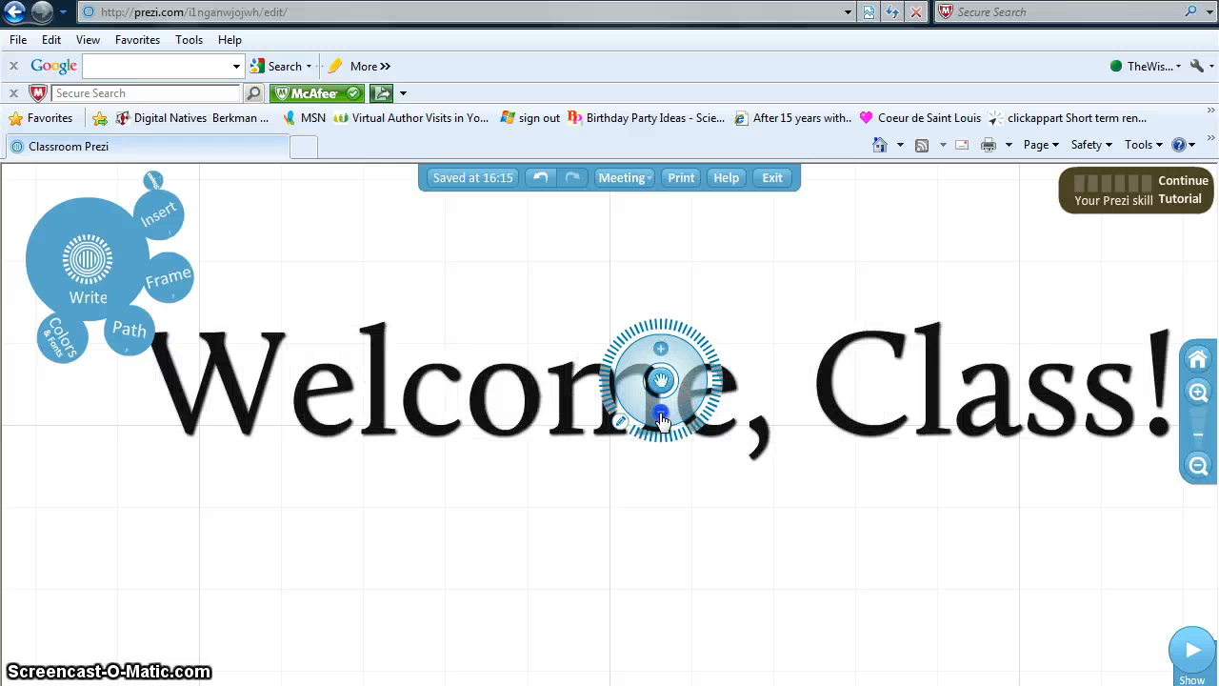
pyautogui.click(661, 411)
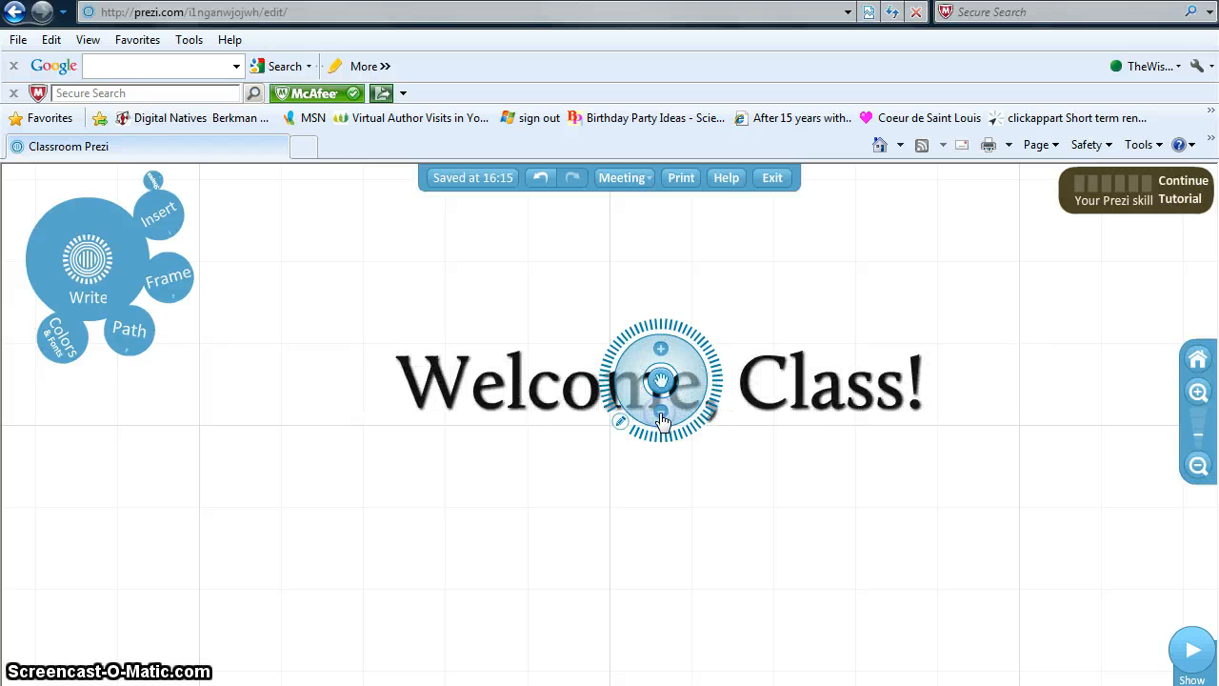
pyautogui.click(619, 428)
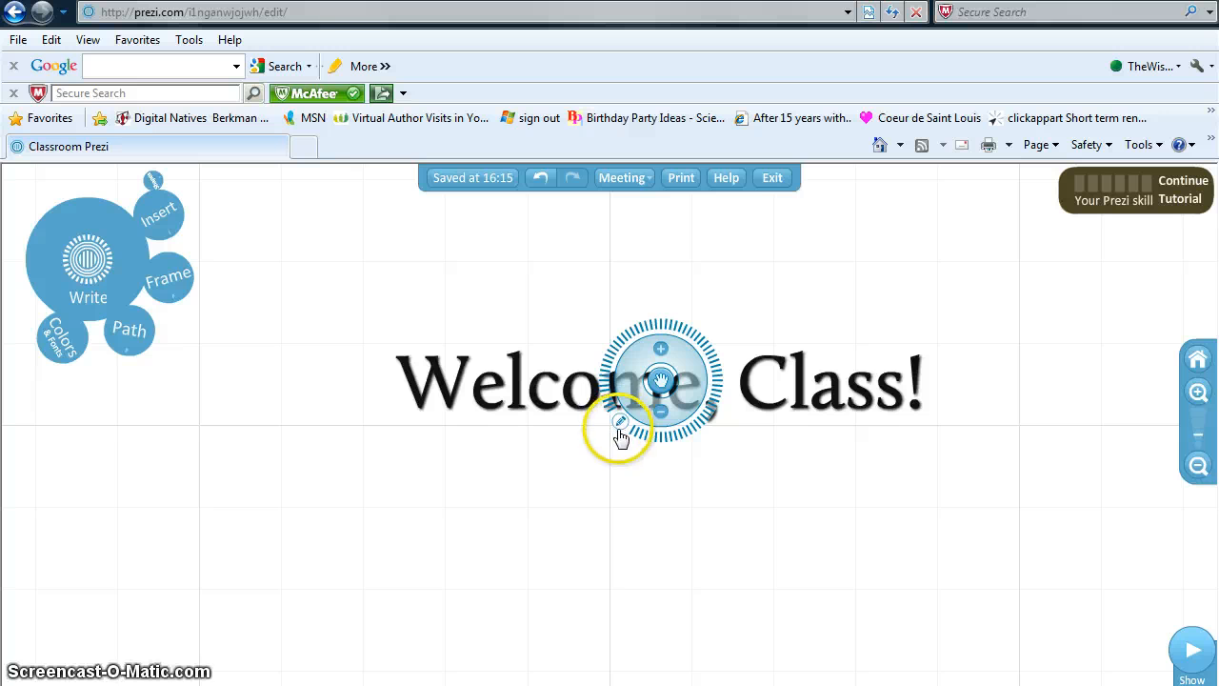
pyautogui.click(619, 428)
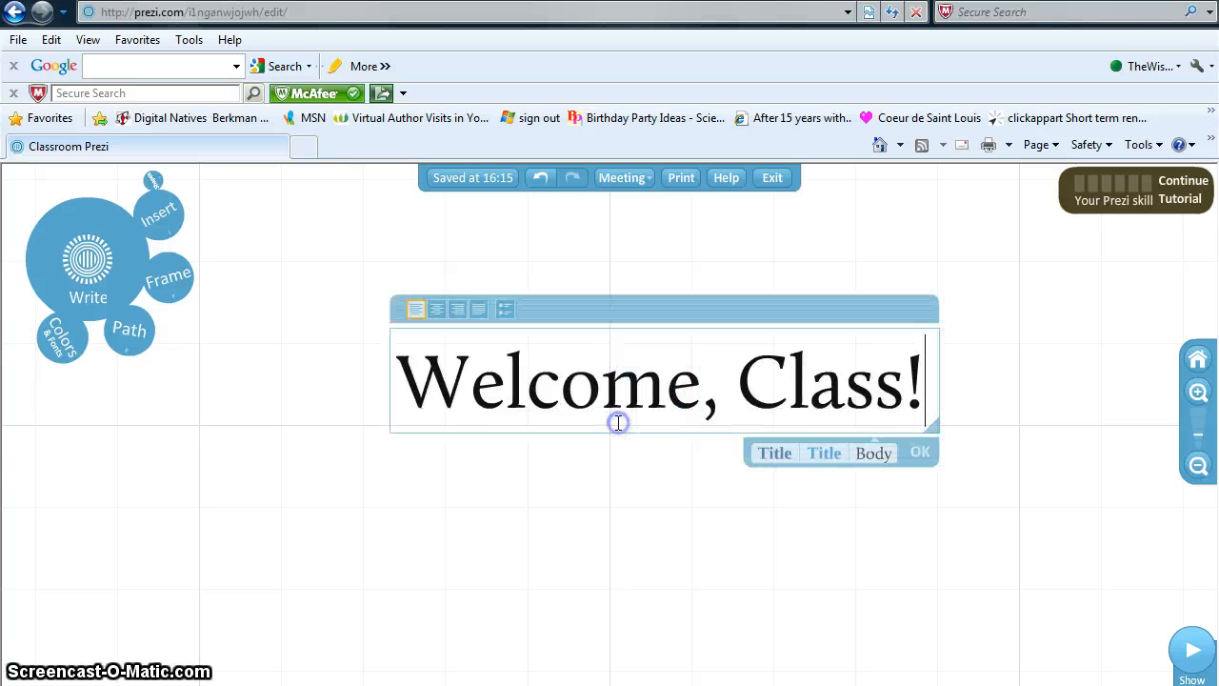
pyautogui.press('Escape')
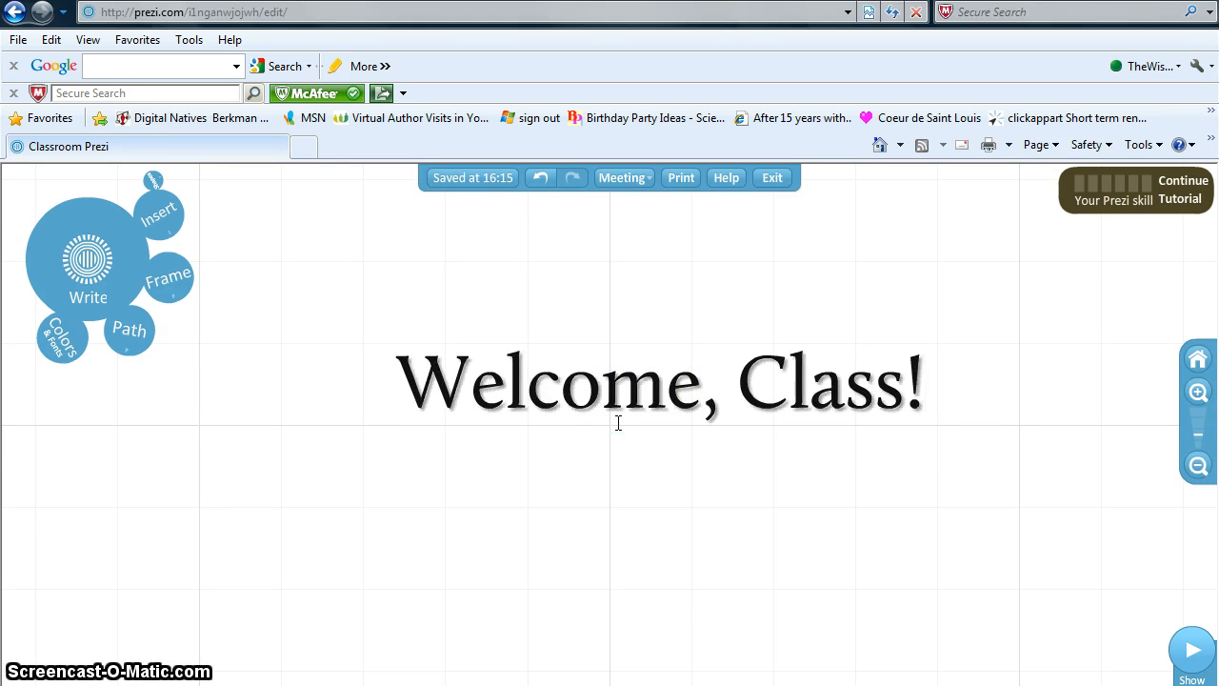
# - Drag the title down toward the bottom of the canvas and deselect it
pyautogui.click(634, 403)
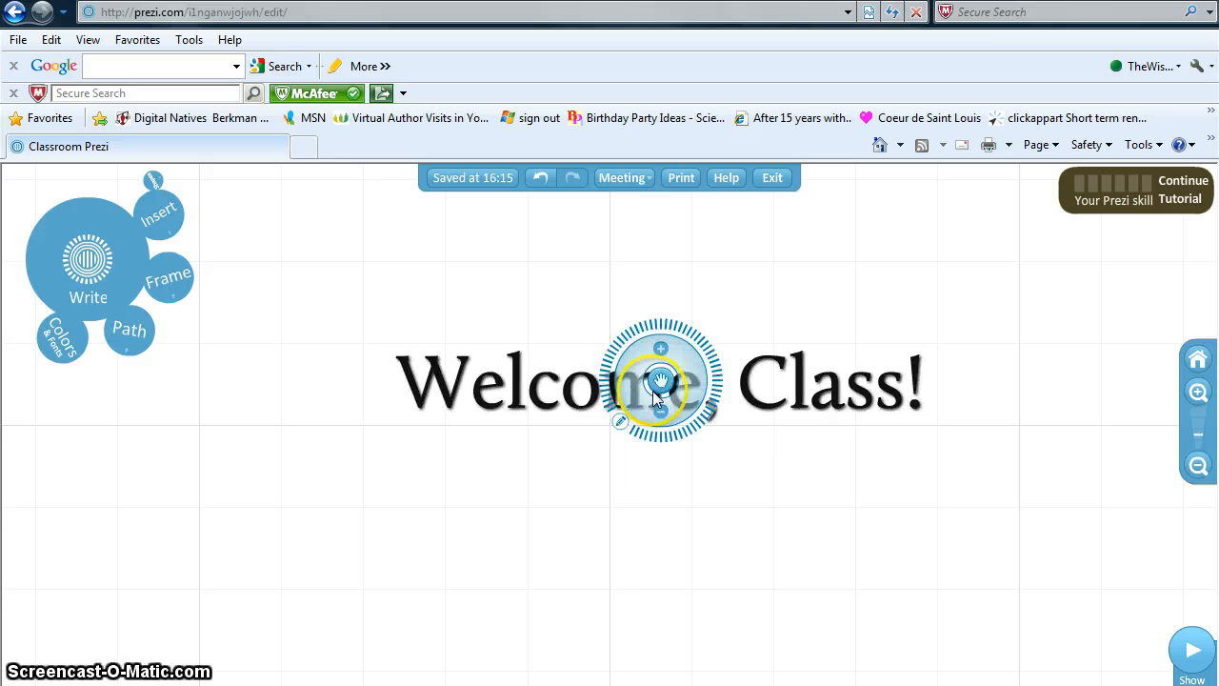
pyautogui.click(661, 382)
pyautogui.moveTo(660, 381); pyautogui.dragTo(619, 536)
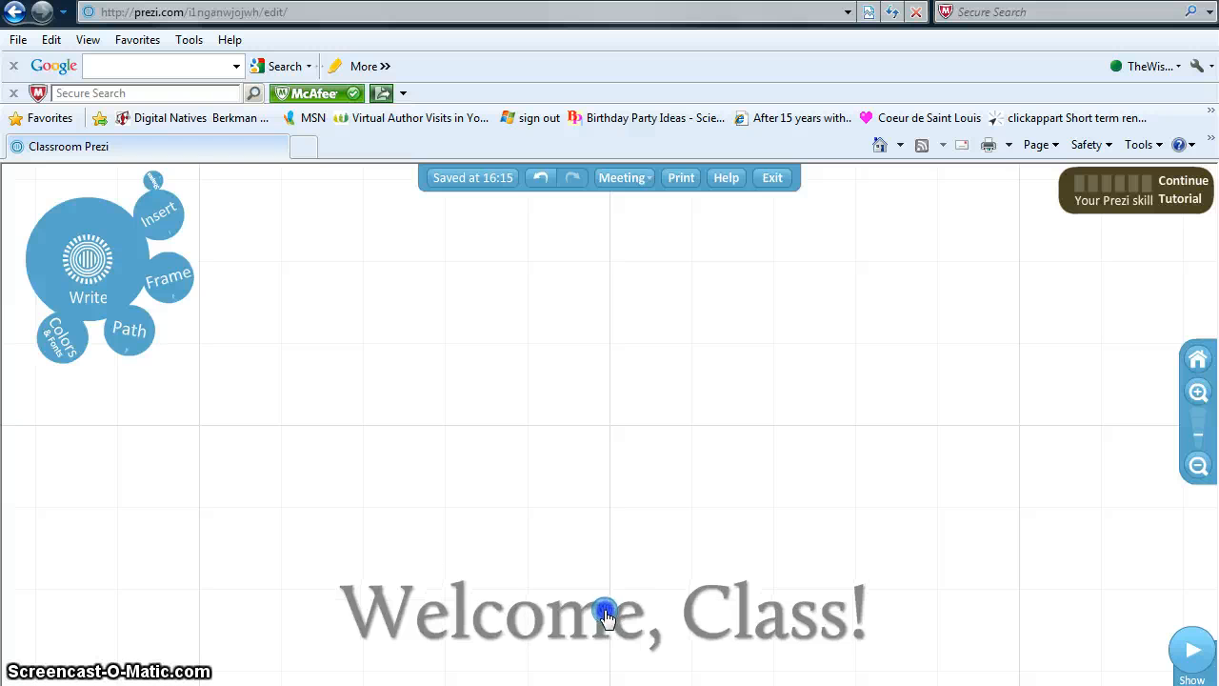
pyautogui.click(608, 606)
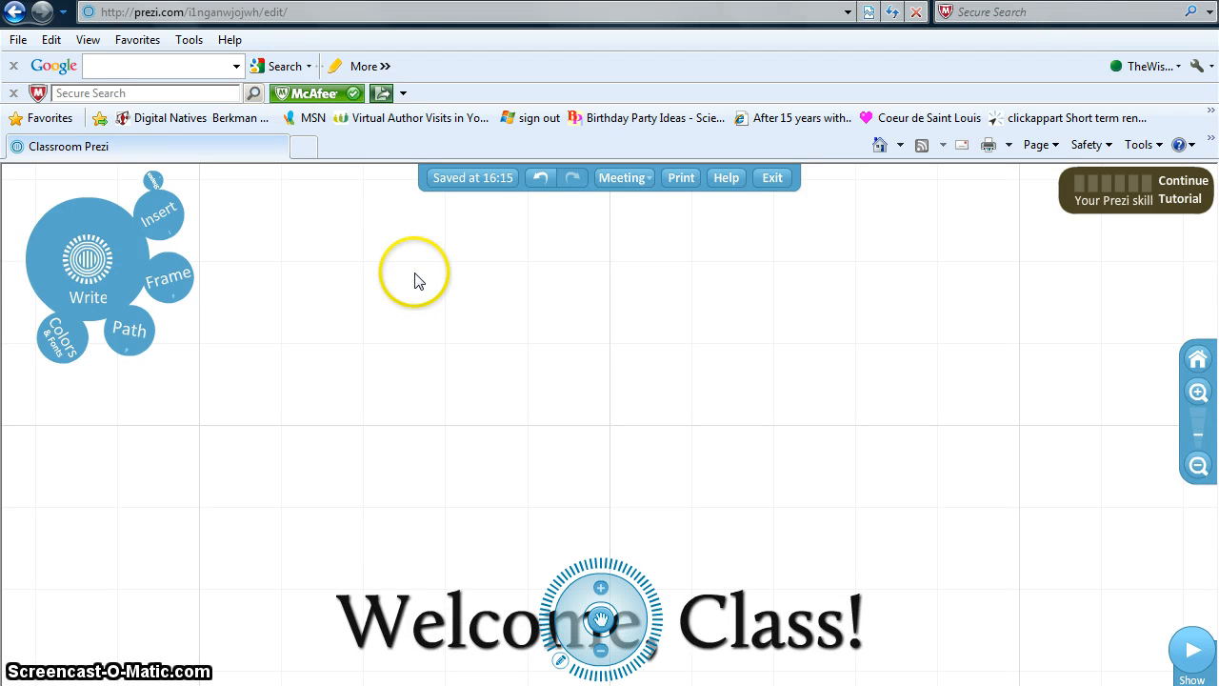
pyautogui.click(238, 219)
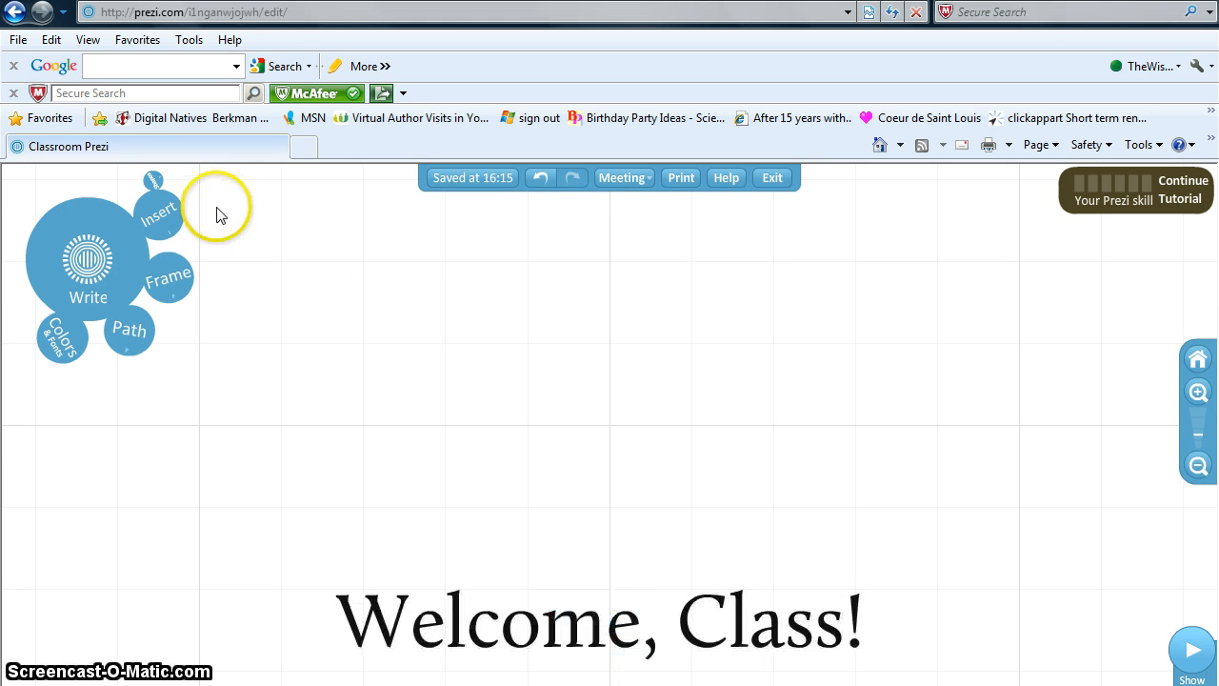
# - Insert the image meadow.jpg from the computer onto the canvas
pyautogui.click(168, 214)
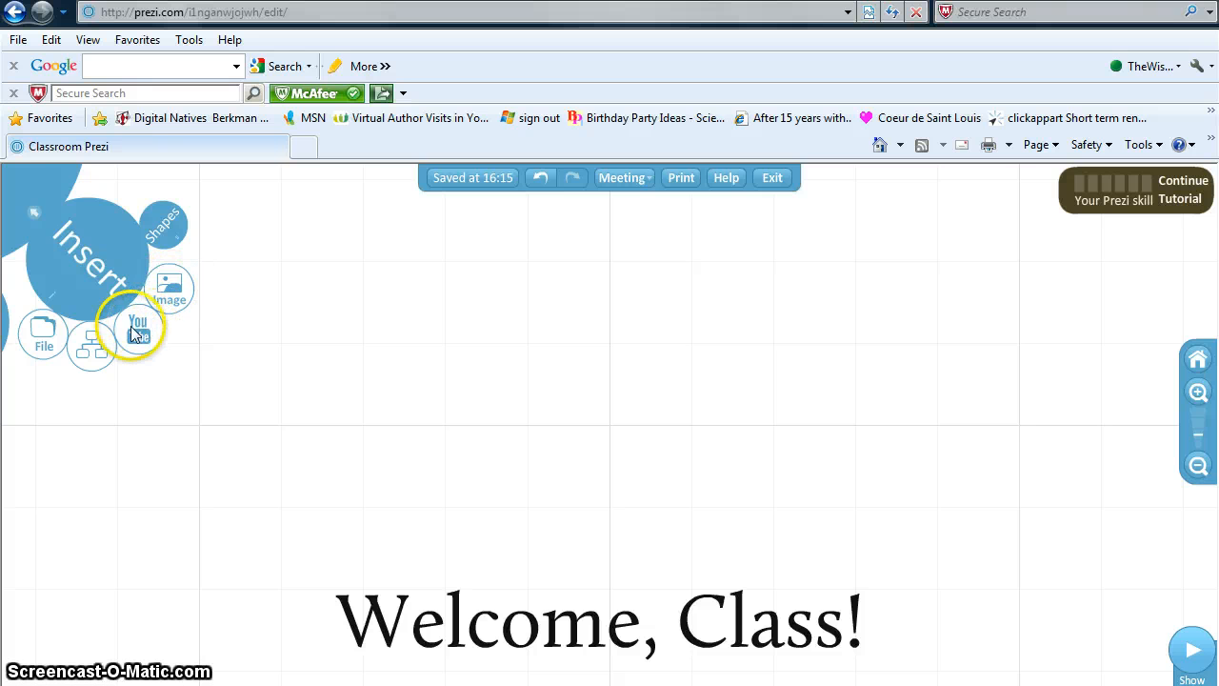
pyautogui.click(175, 293)
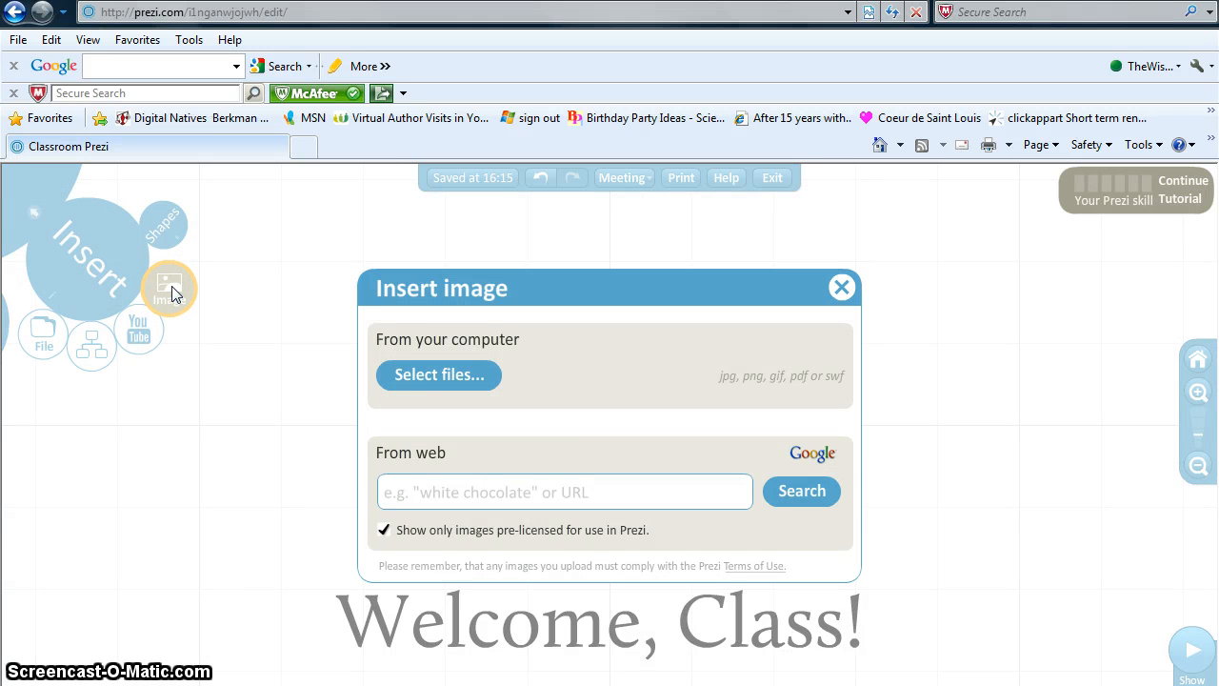
pyautogui.click(412, 376)
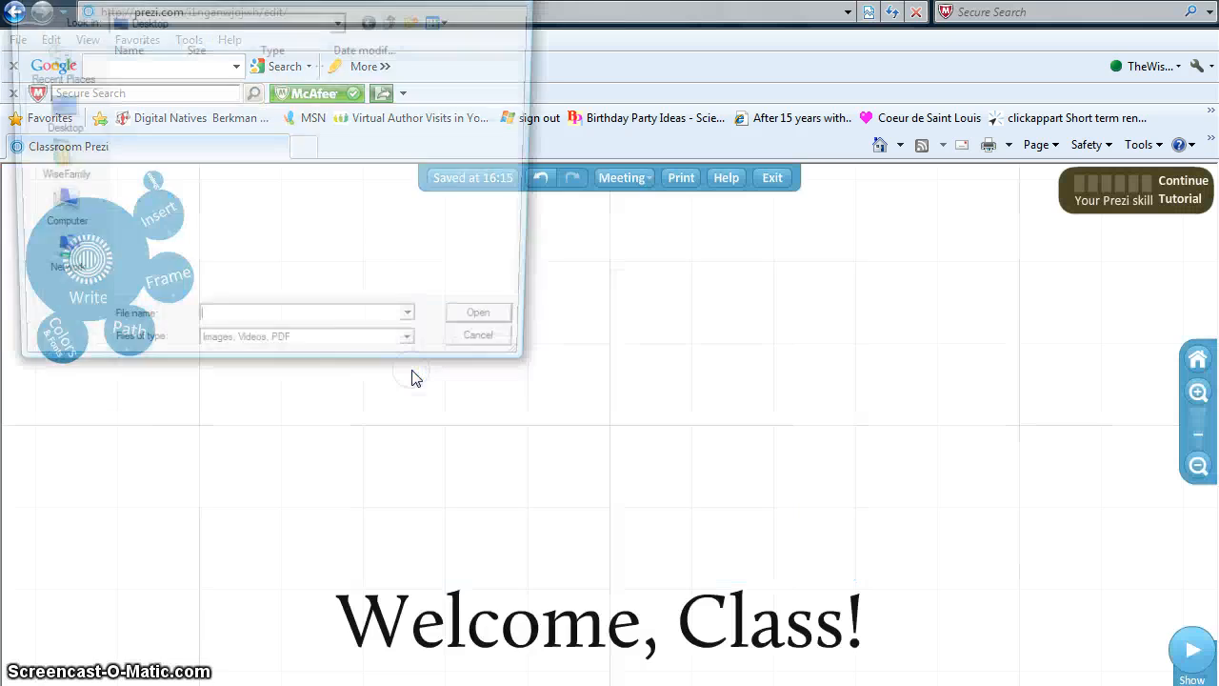
pyautogui.write('meado')
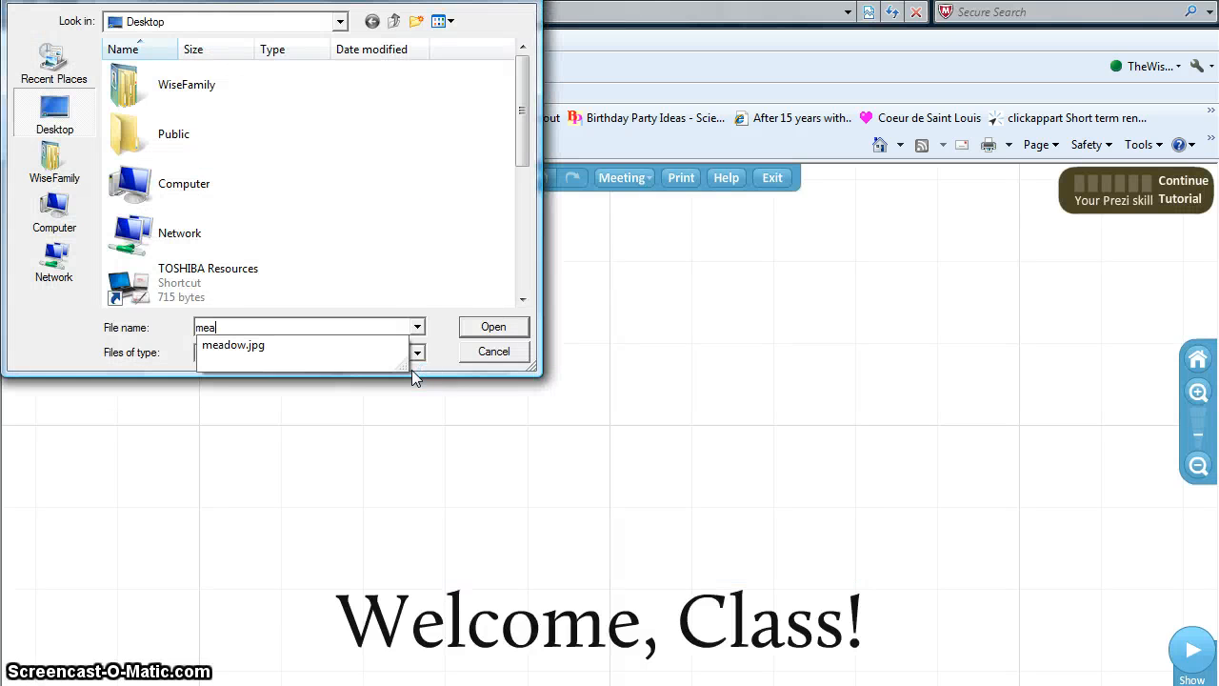
pyautogui.click(299, 345)
pyautogui.click(476, 325)
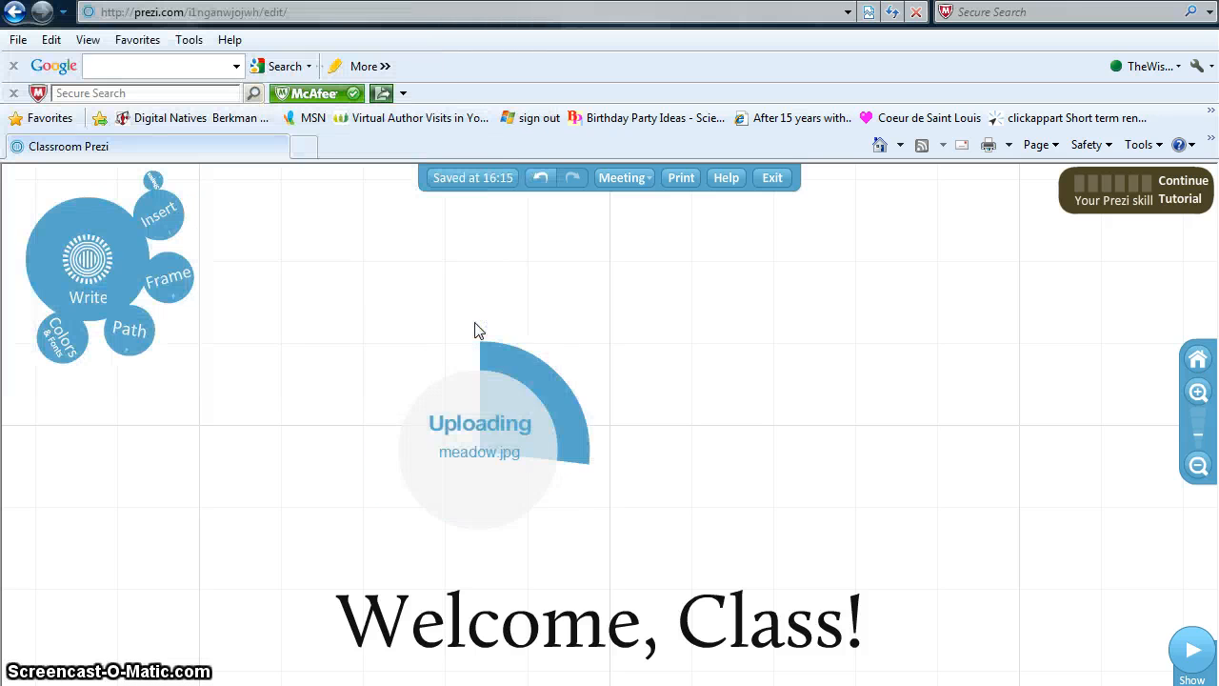
# - Shift the meadow photo right so it is centred above the 'Welcome, Class!' title
pyautogui.click(496, 426)
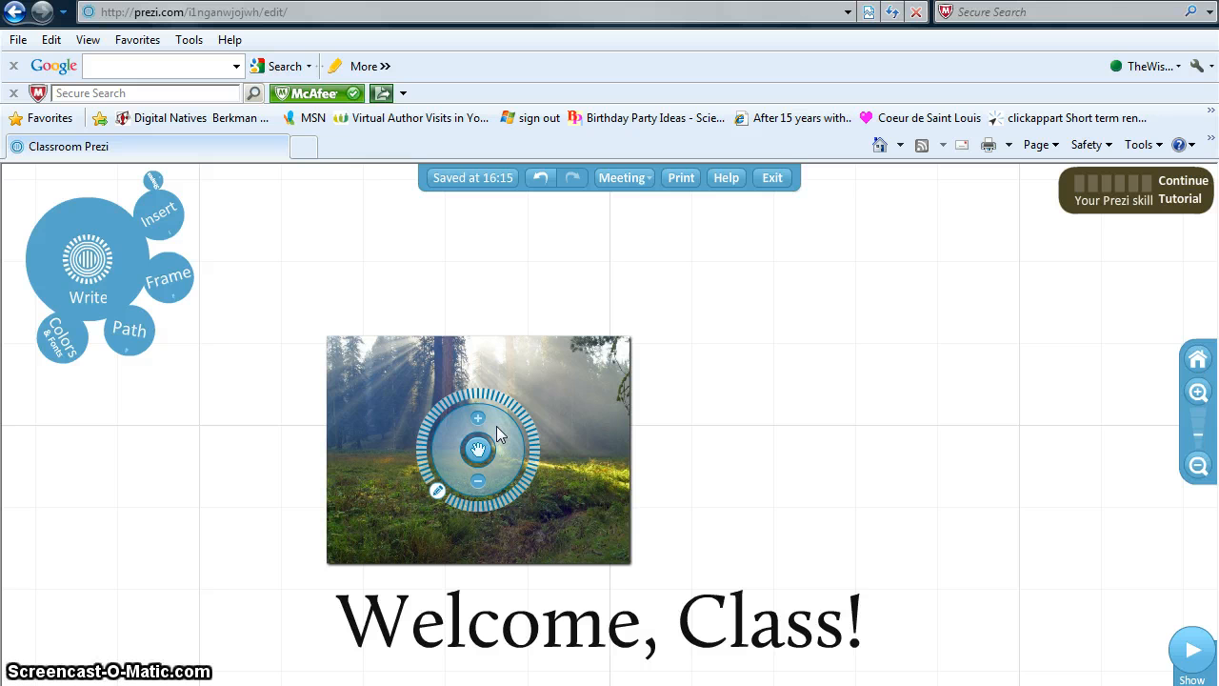
pyautogui.moveTo(483, 450); pyautogui.dragTo(578, 446)
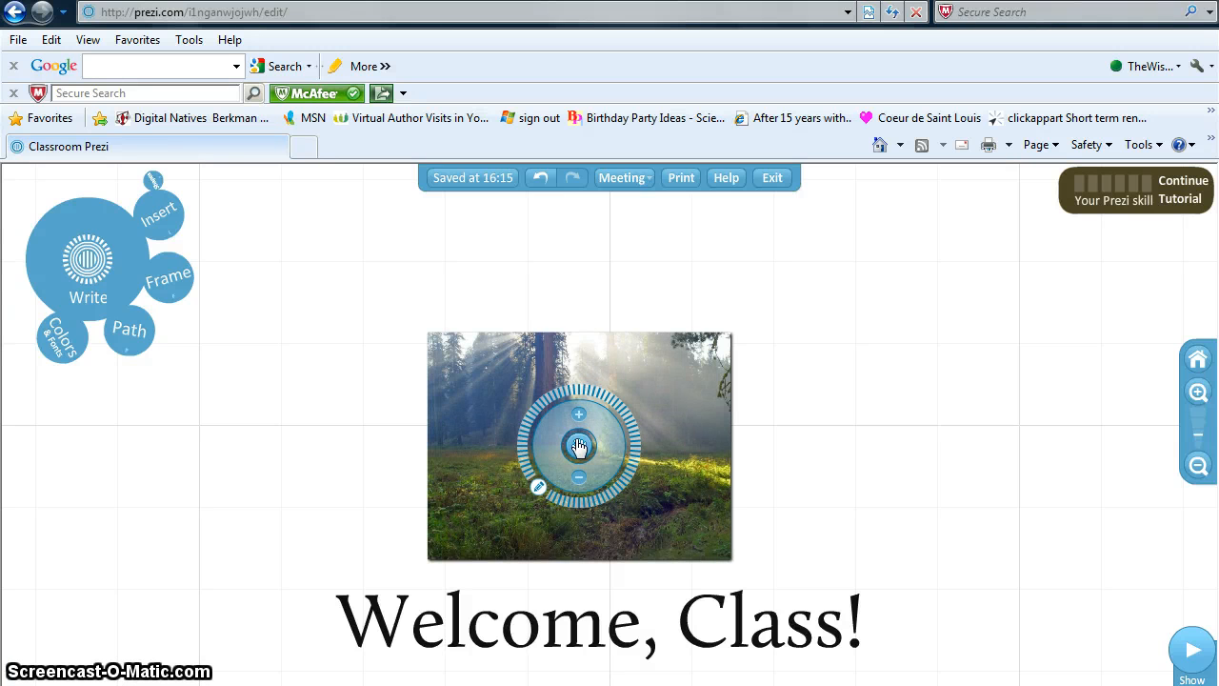
pyautogui.click(579, 447)
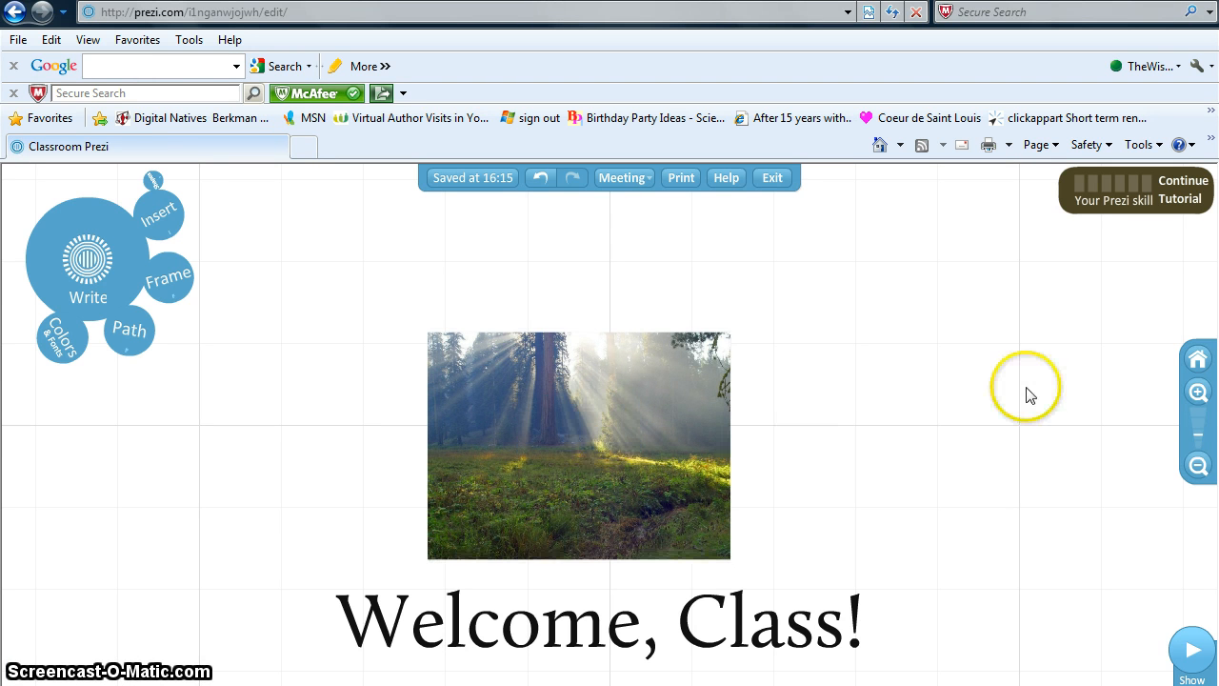
# - Zoom in six steps until a small sunlit patch of the forest photo fills the view
pyautogui.click(1197, 389)
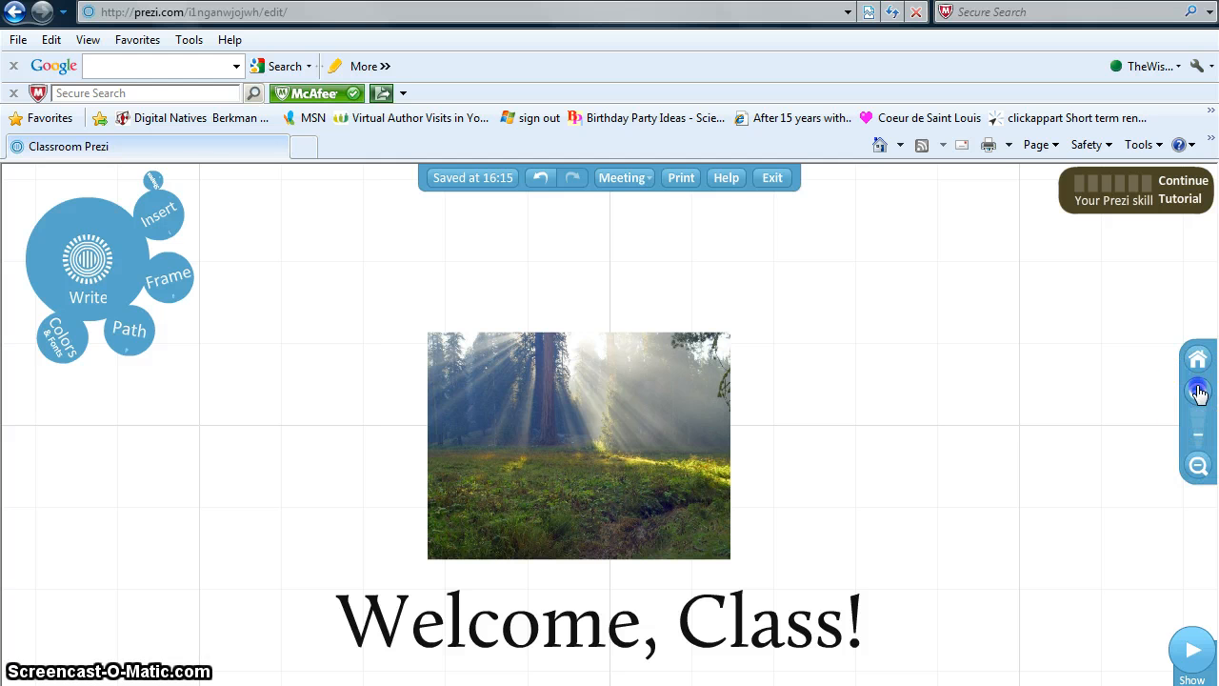
pyautogui.click(1197, 388)
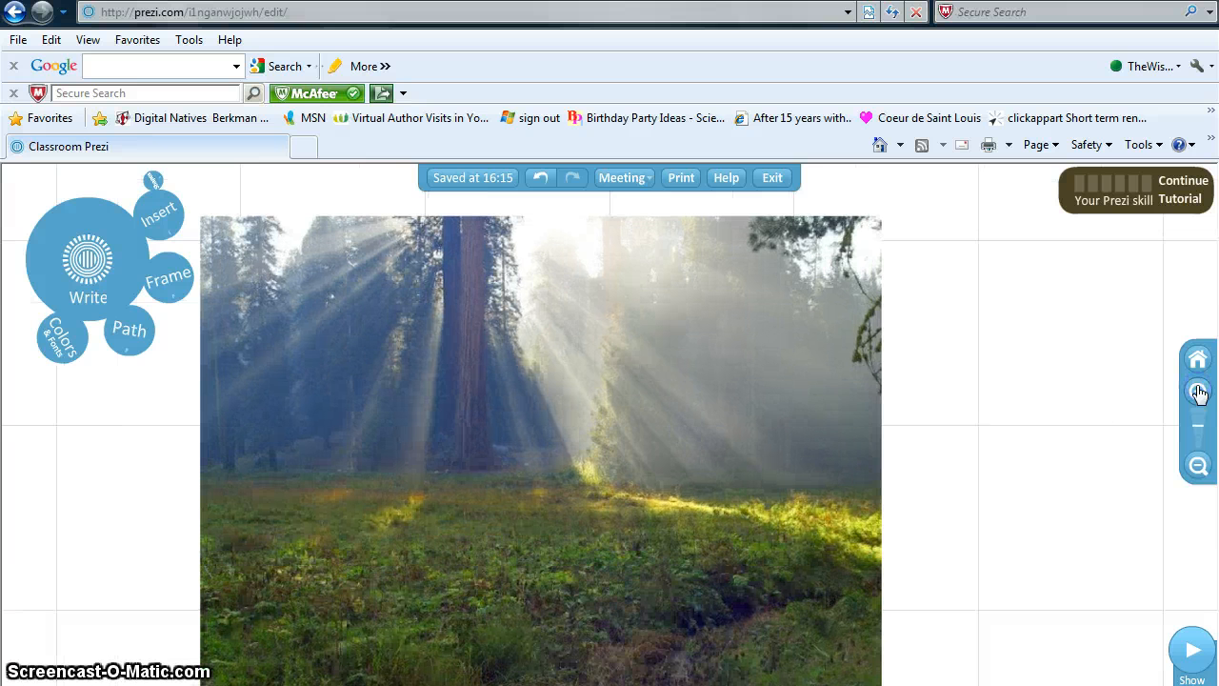
pyautogui.click(1198, 393)
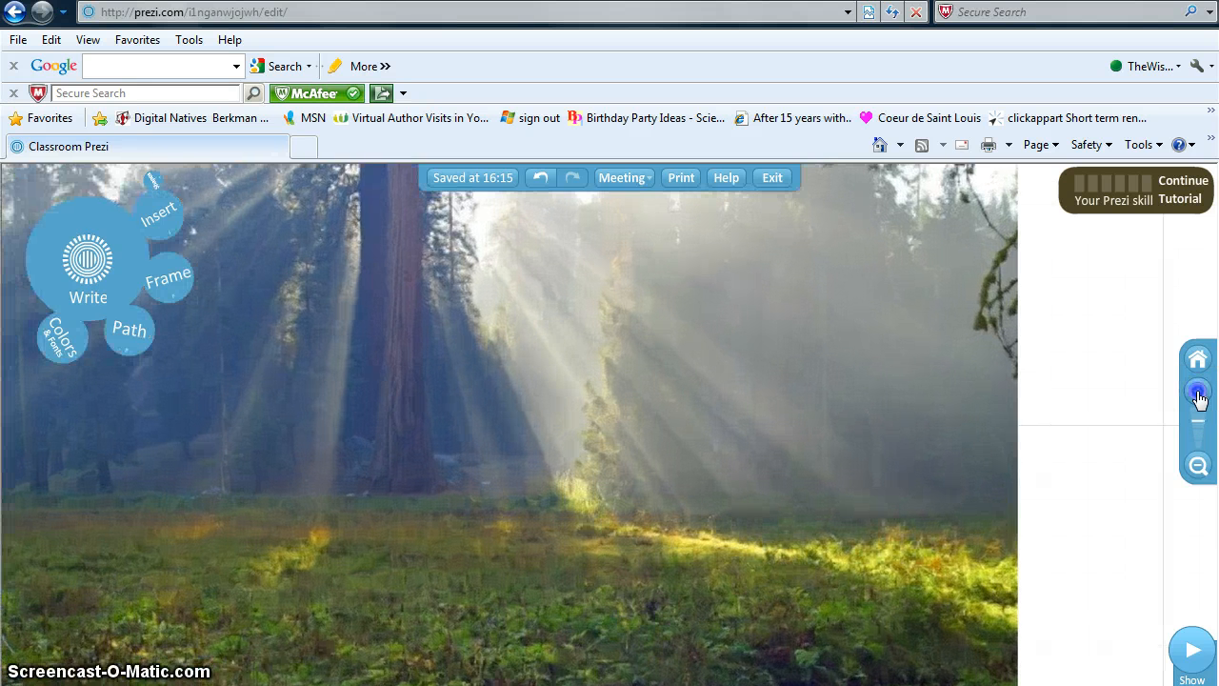
pyautogui.click(1198, 392)
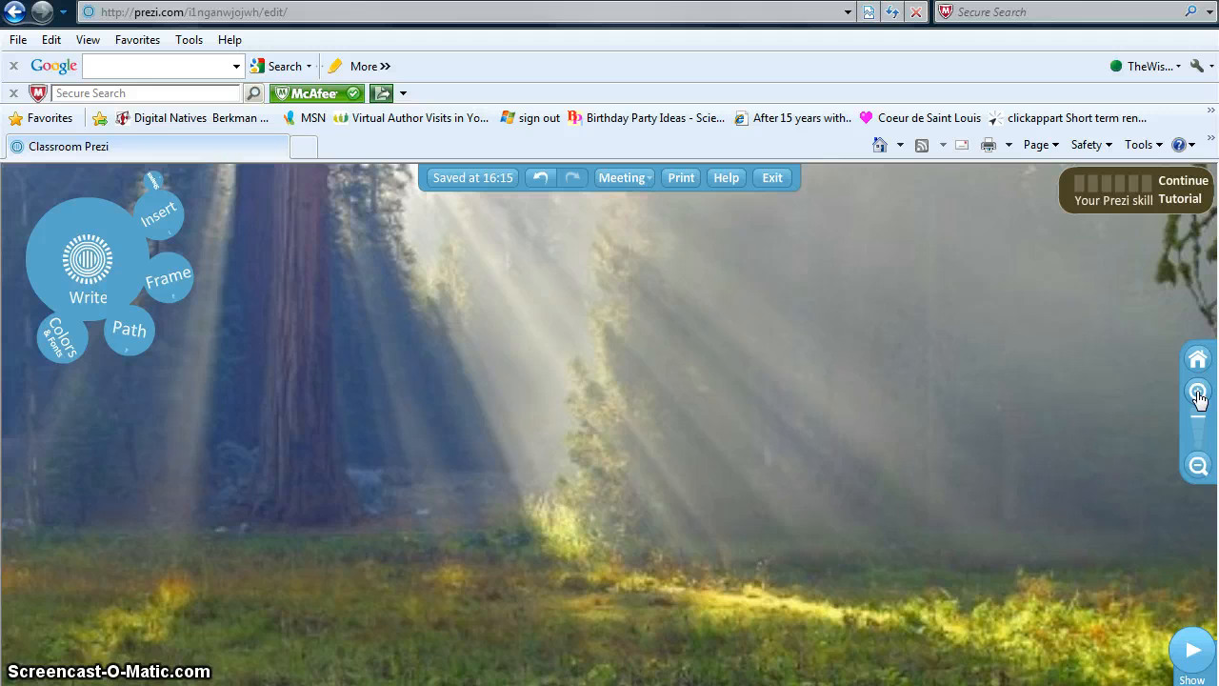
pyautogui.click(1198, 392)
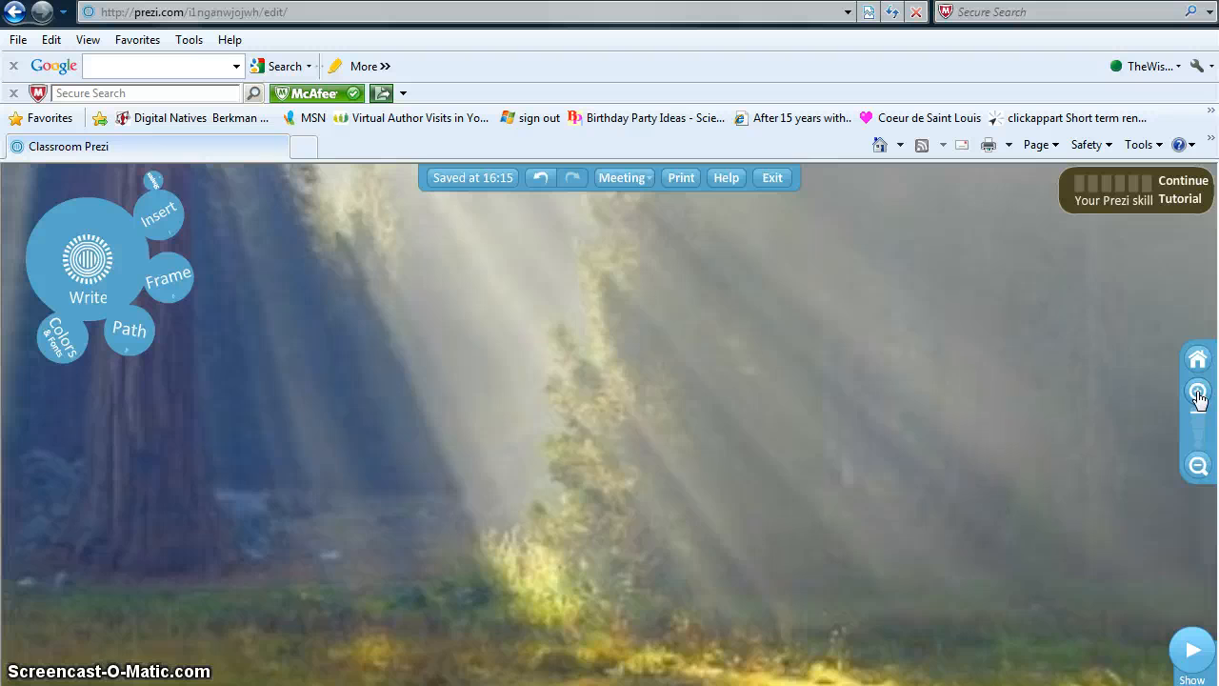
pyautogui.click(1198, 392)
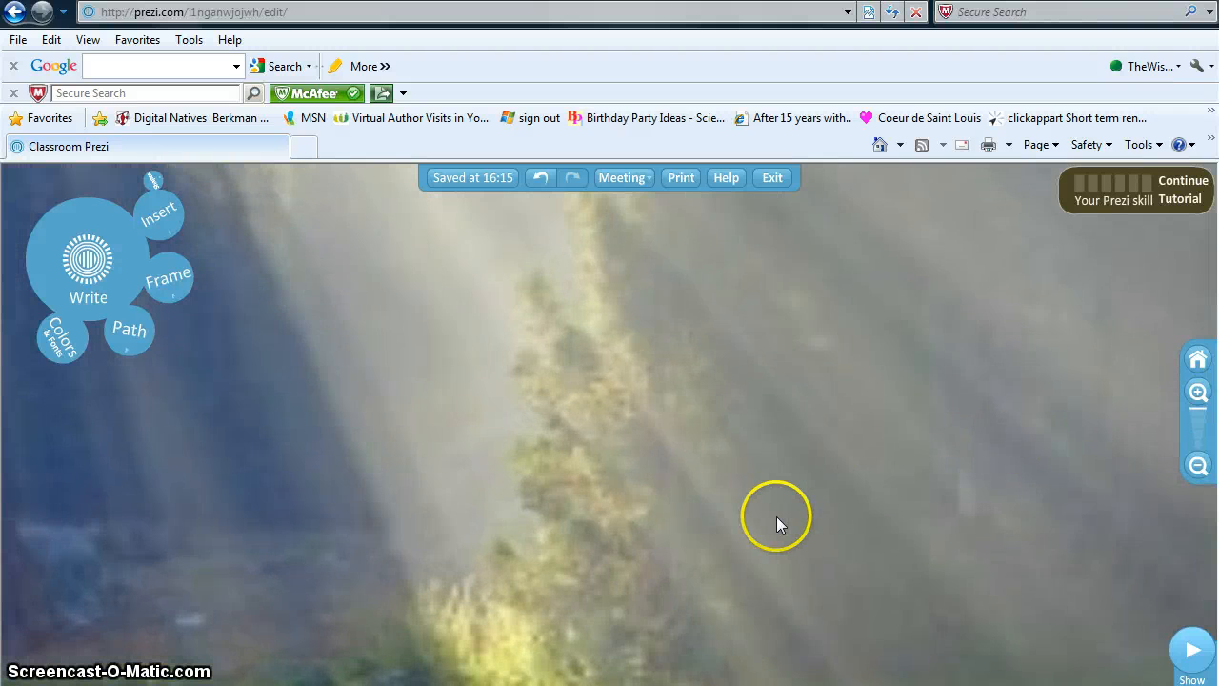
# - Insert ladybug.jpg into the forest patch, zoom out to the whole prezi, and show path tools
pyautogui.click(166, 224)
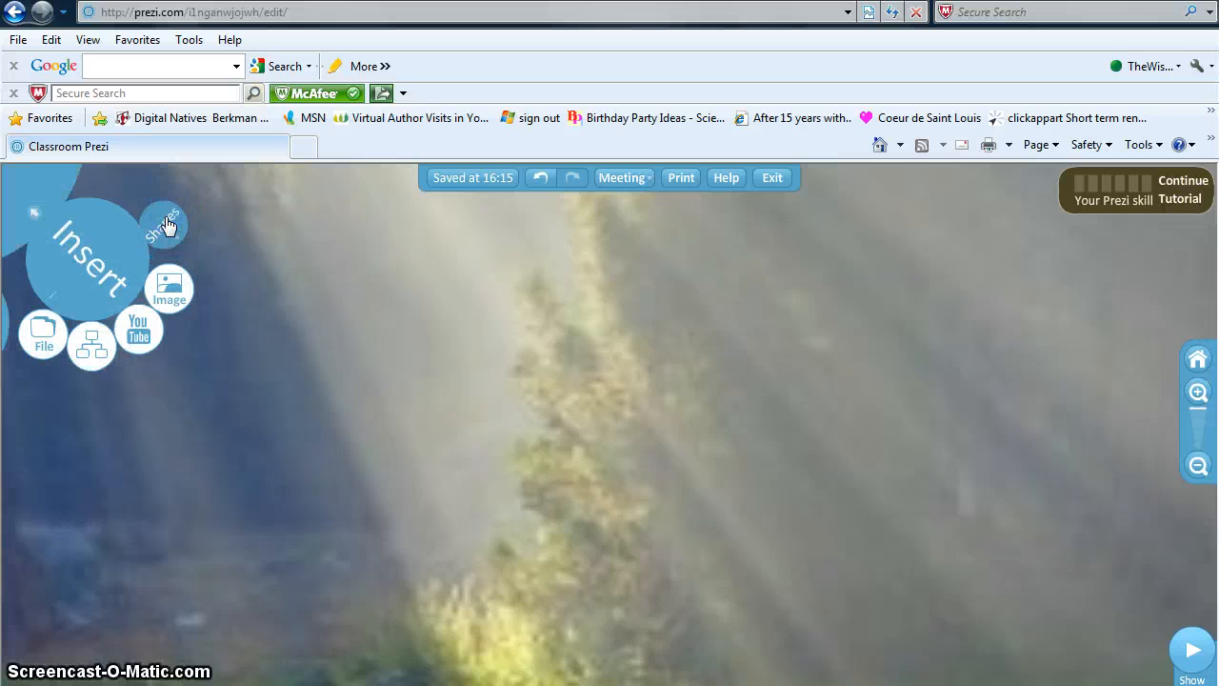
pyautogui.click(168, 281)
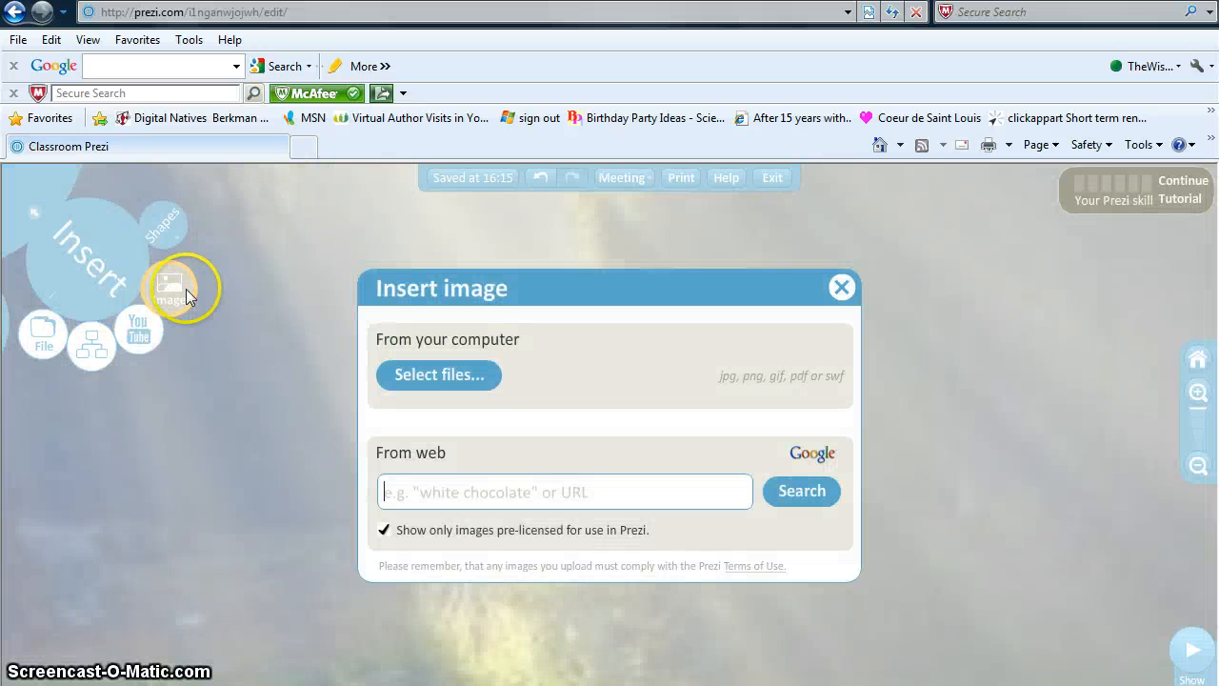
pyautogui.click(430, 377)
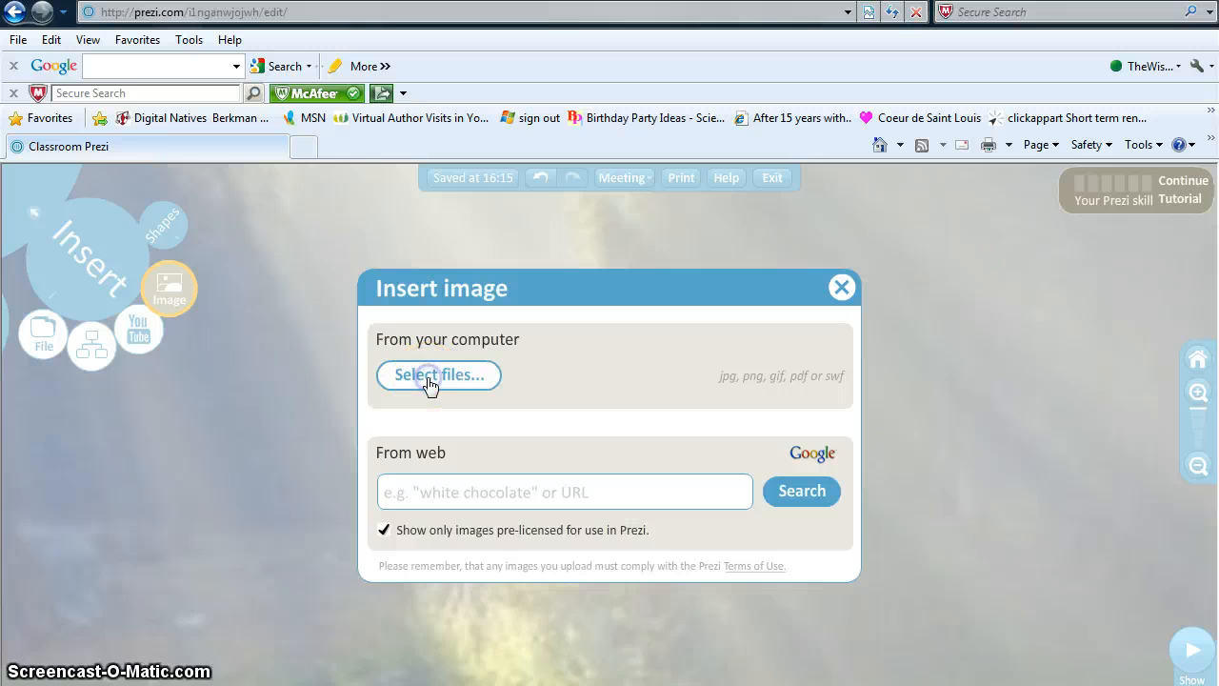
pyautogui.write('la')
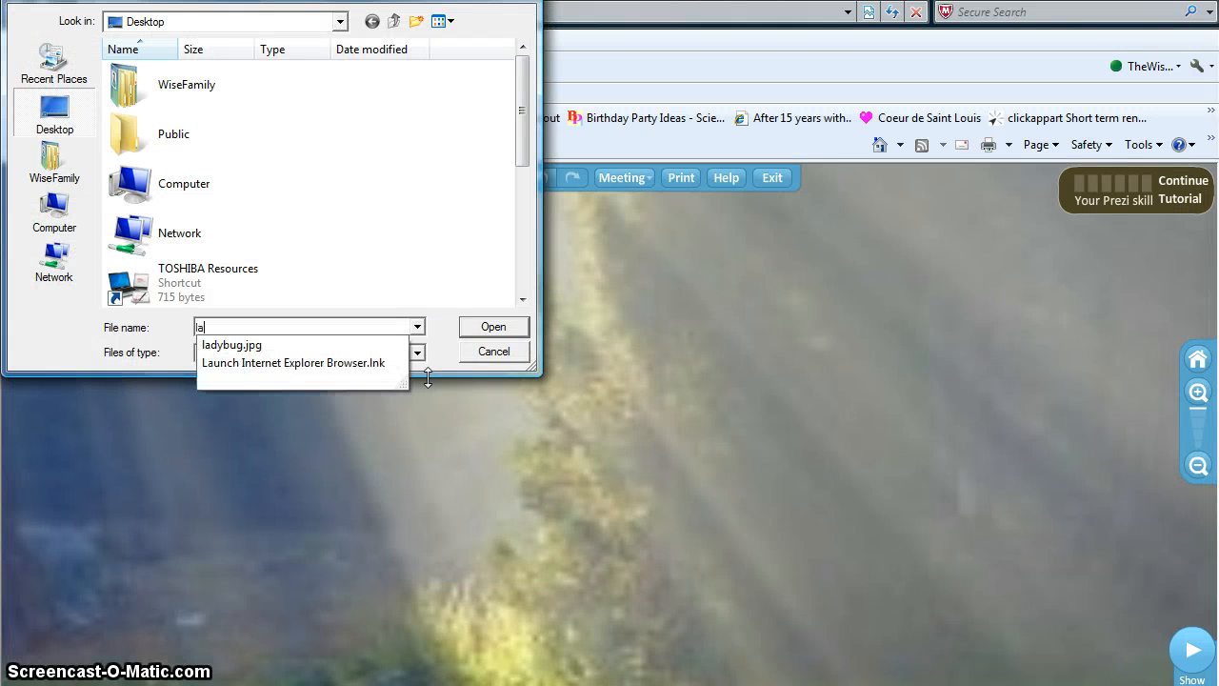
pyautogui.write('y')
pyautogui.press('BackSpace')
pyautogui.write('d')
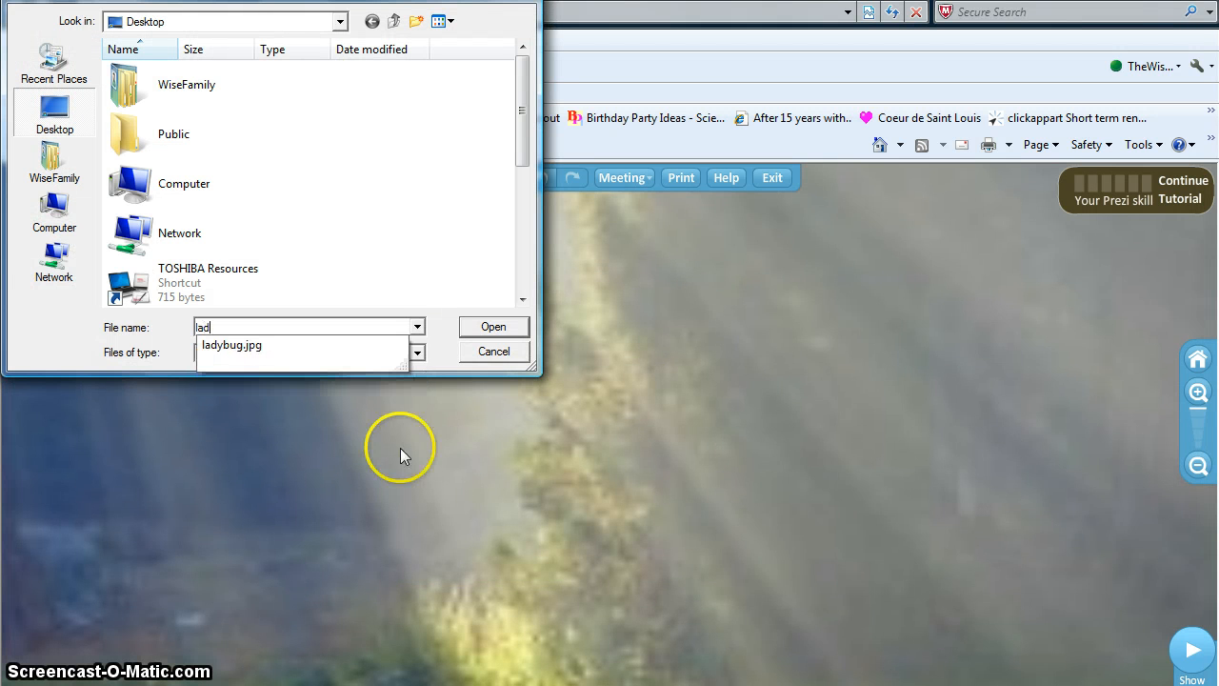
pyautogui.click(493, 325)
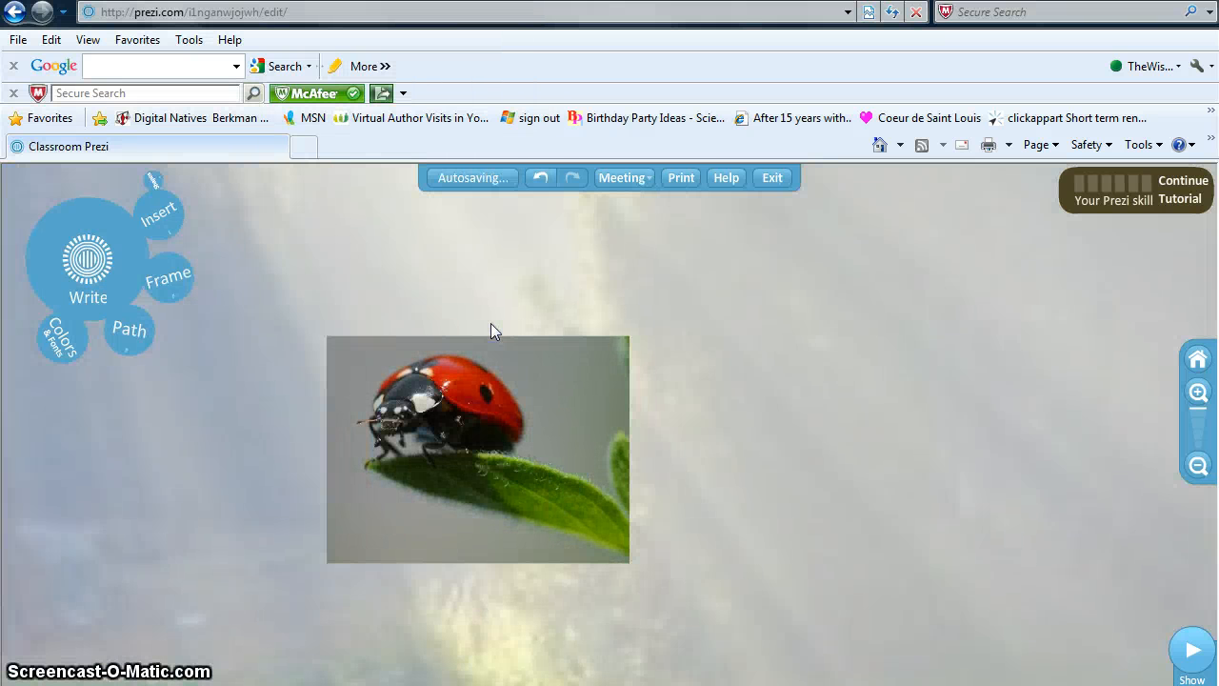
pyautogui.click(1198, 358)
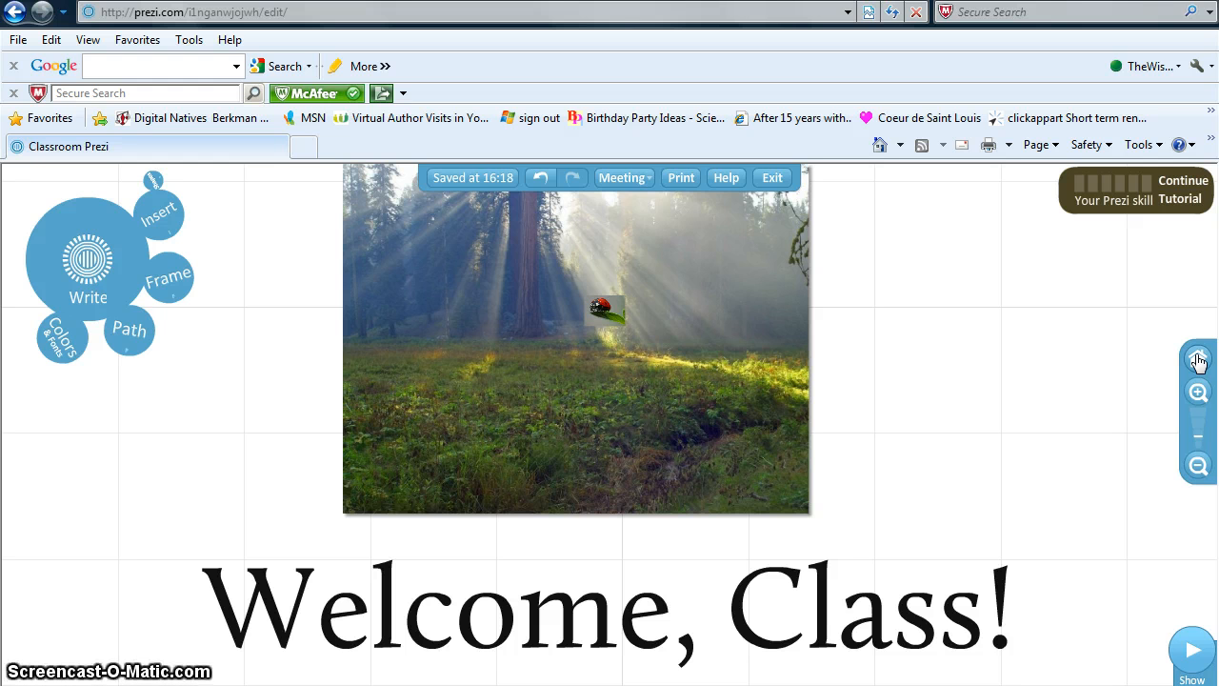
pyautogui.click(132, 329)
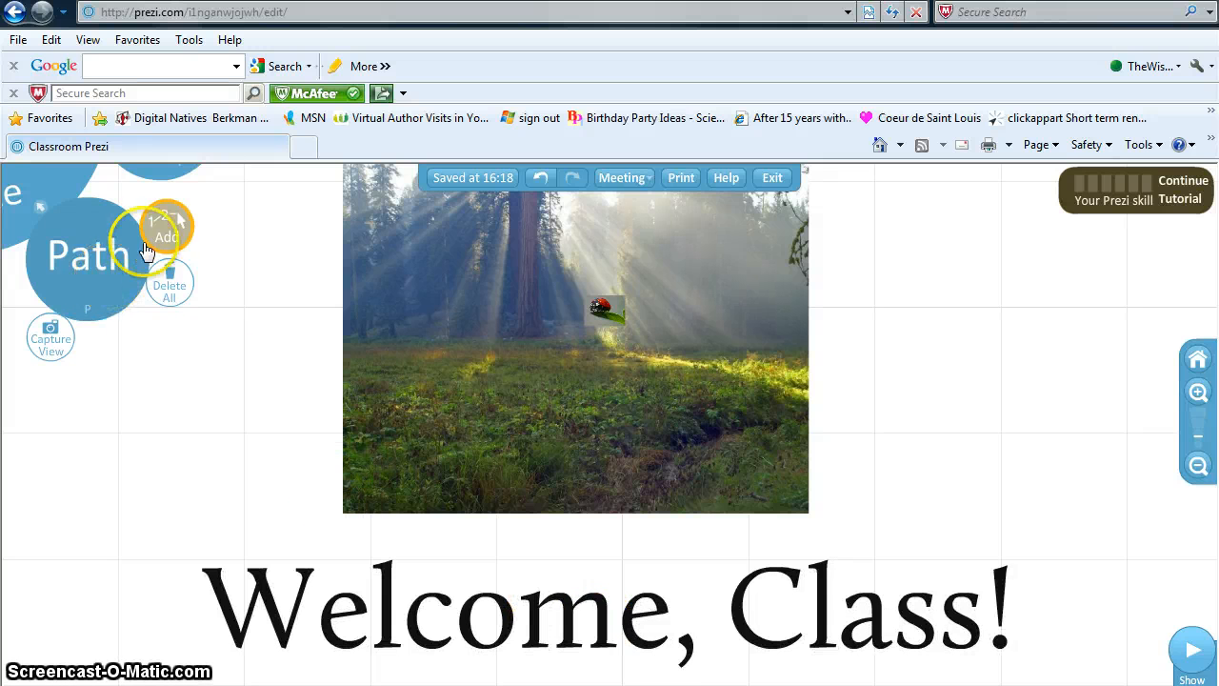
# - Add path steps in order: 'Welcome, Class!' title, forest photo, ladybug picture, forest photo again
pyautogui.click(391, 496)
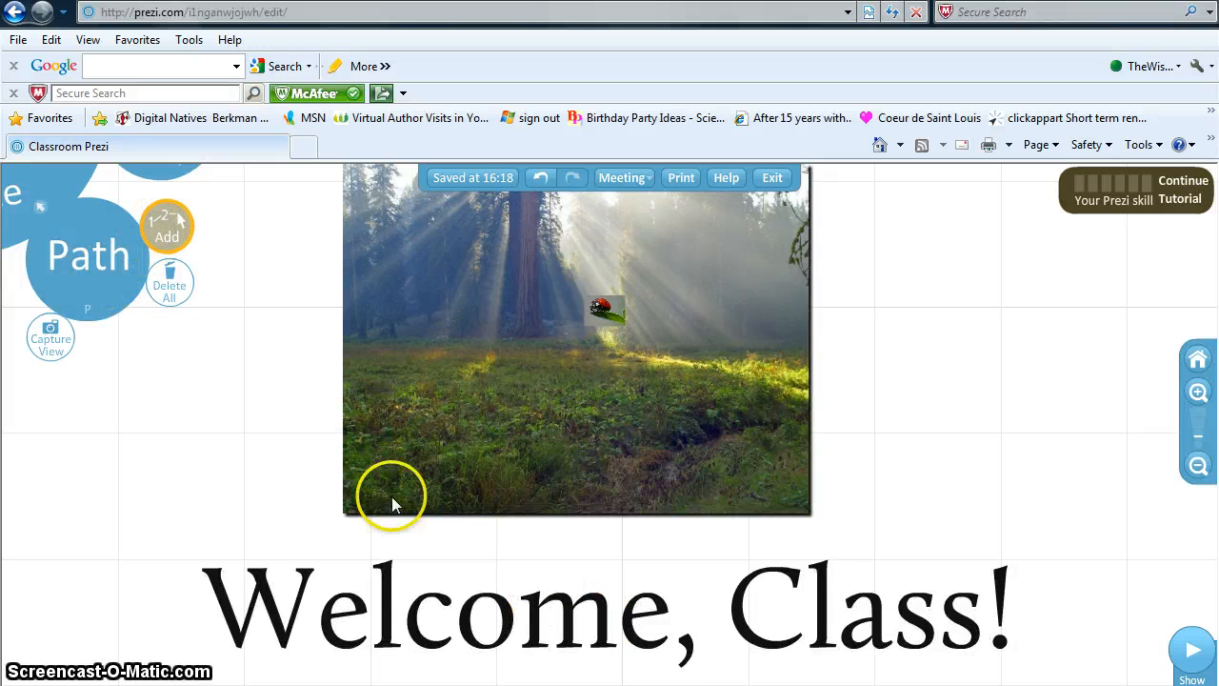
pyautogui.click(514, 606)
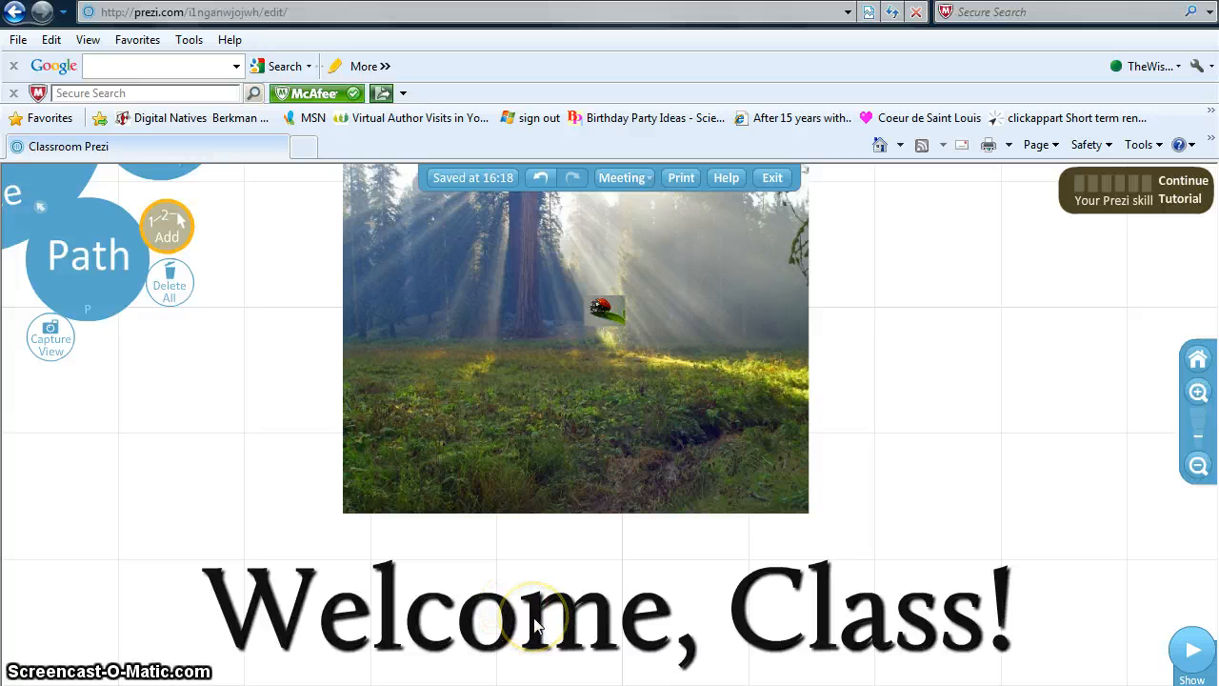
pyautogui.click(533, 617)
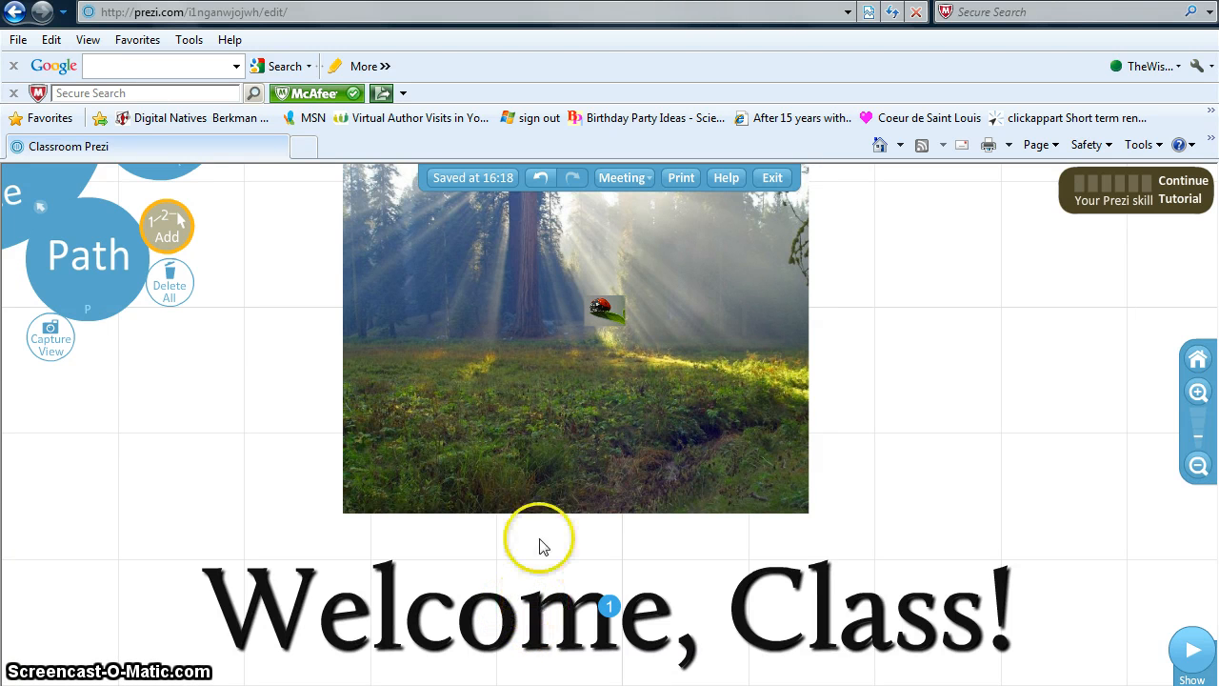
pyautogui.click(534, 365)
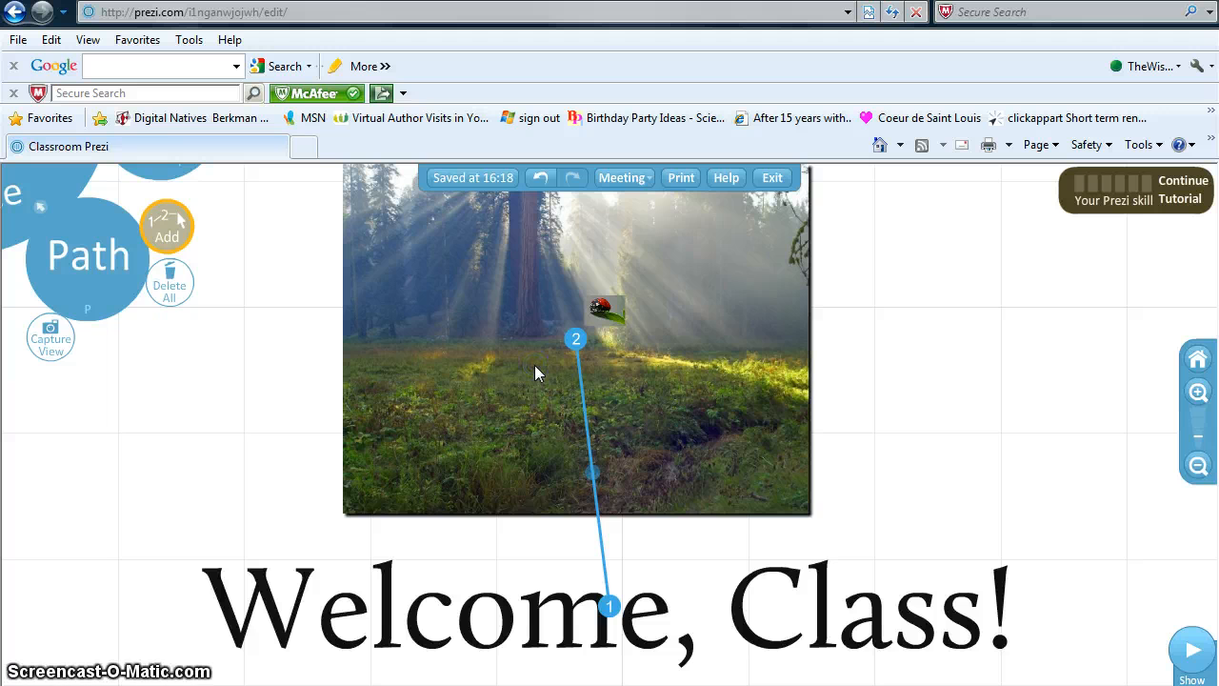
pyautogui.click(606, 311)
pyautogui.click(667, 327)
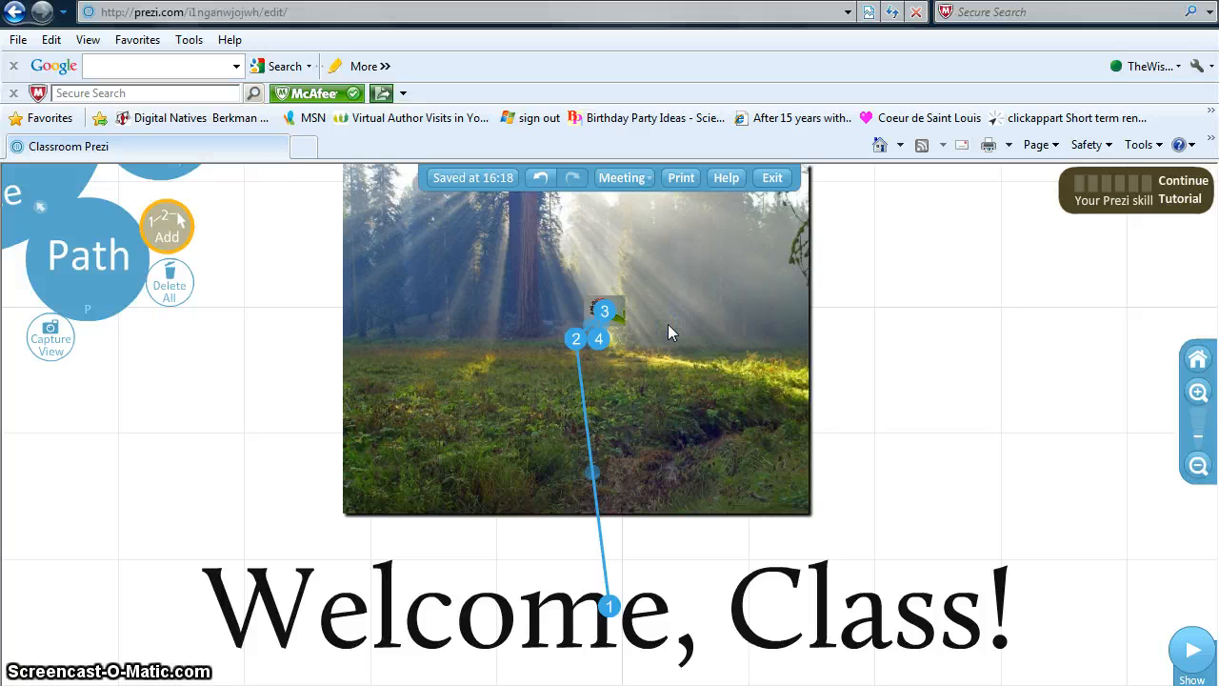
# - Present the prezi and advance through title, forest photo, ladybug close-up, and back to forest
pyautogui.click(1183, 655)
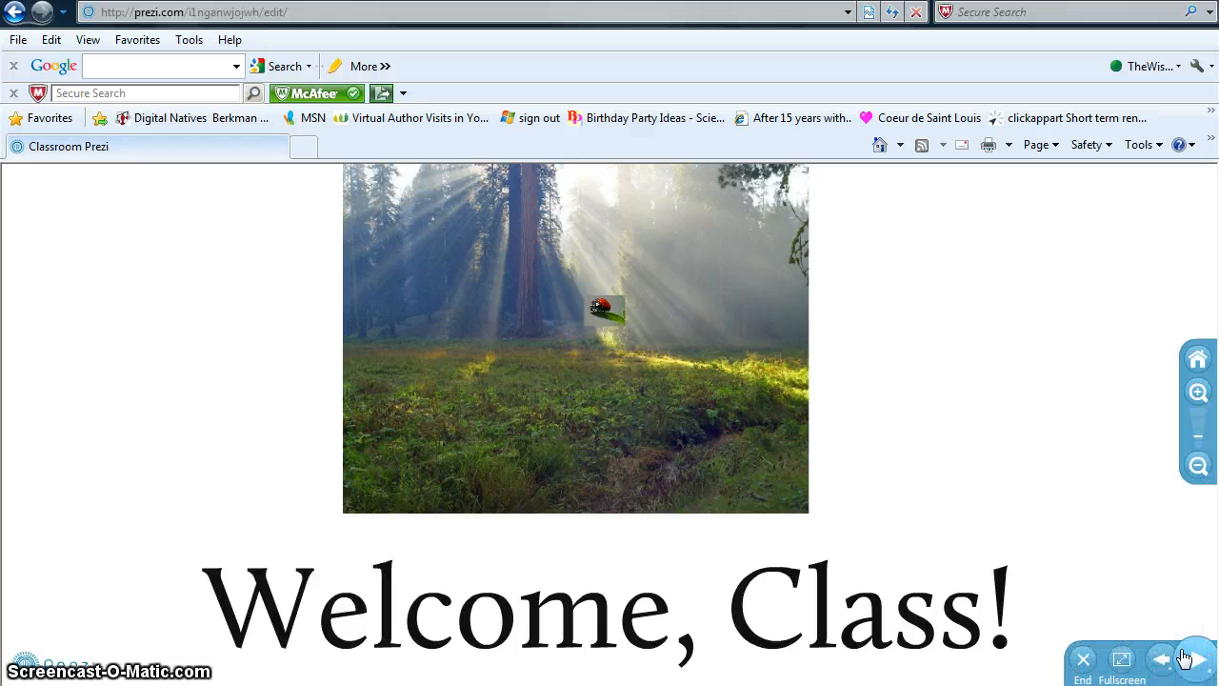
pyautogui.click(1188, 666)
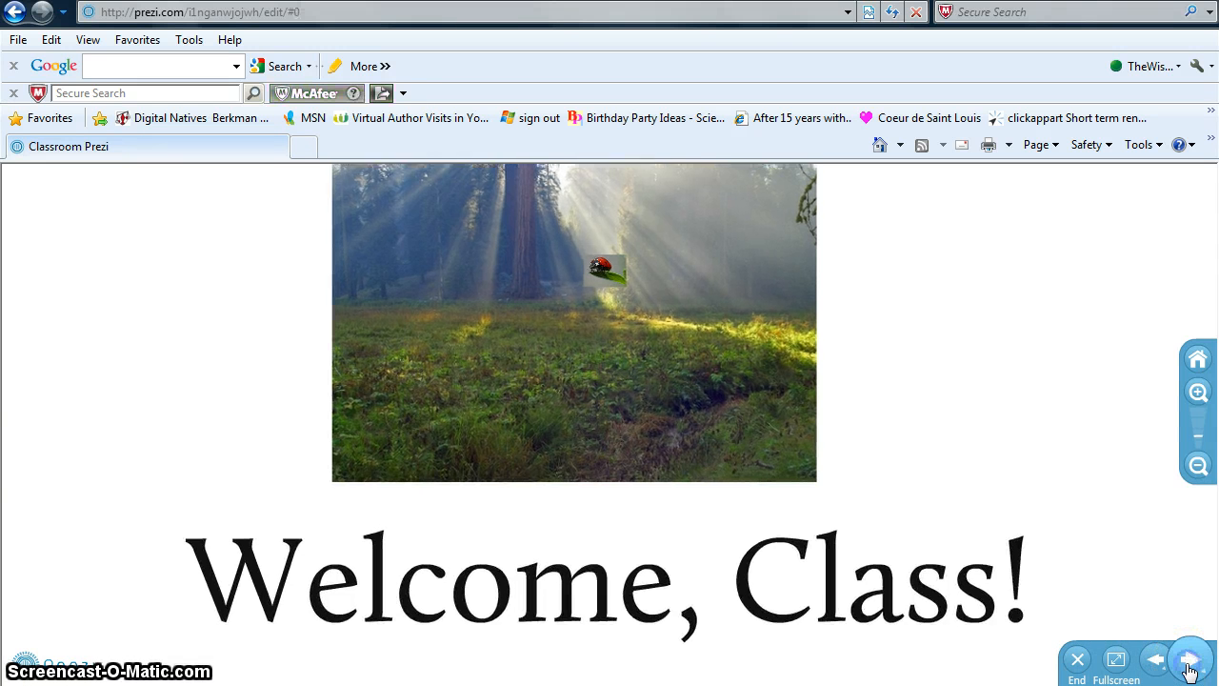
pyautogui.click(1189, 667)
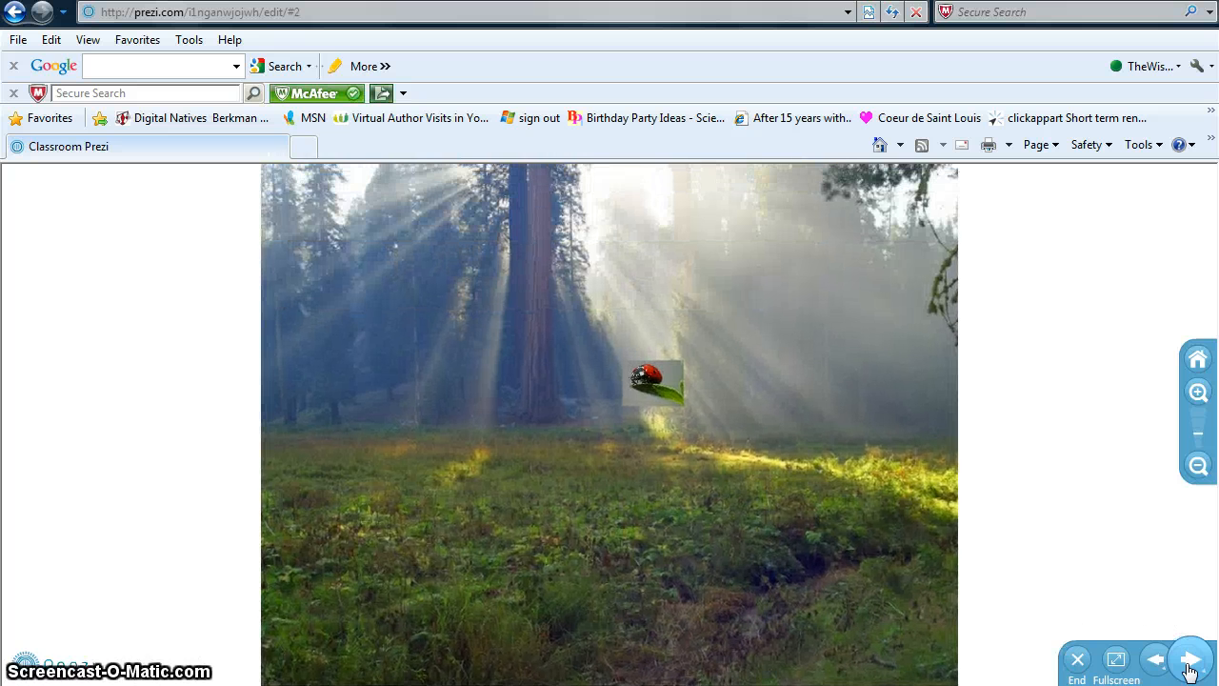
pyautogui.click(1189, 667)
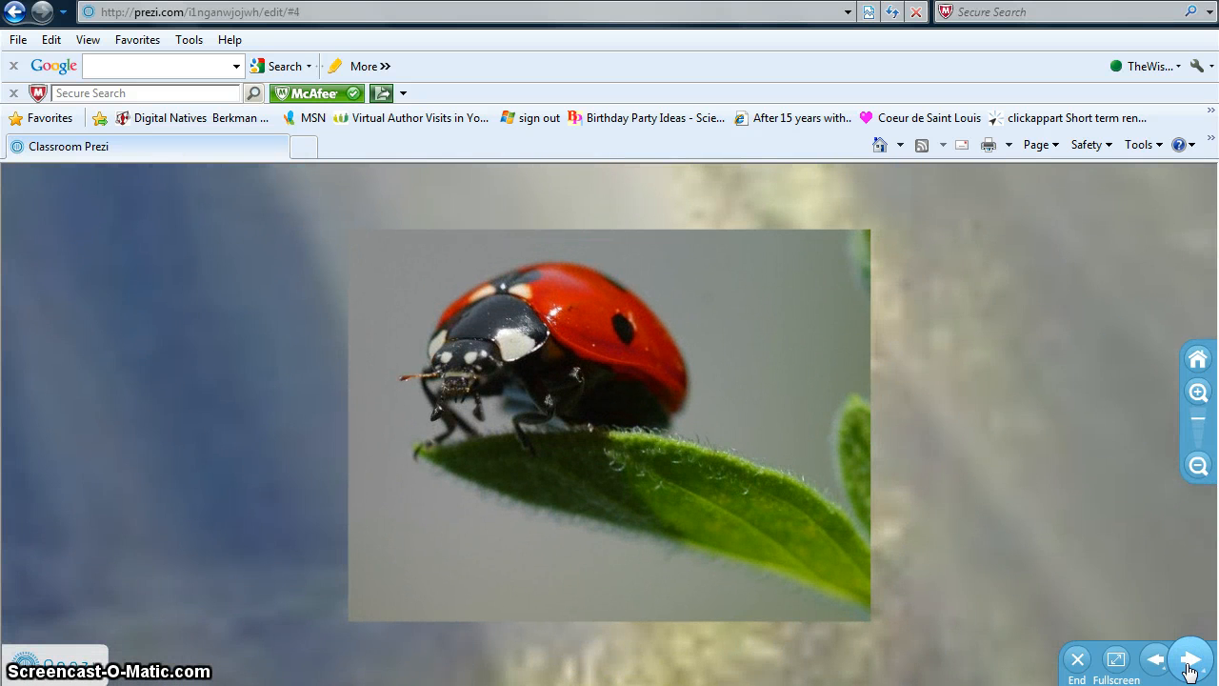
pyautogui.click(1188, 666)
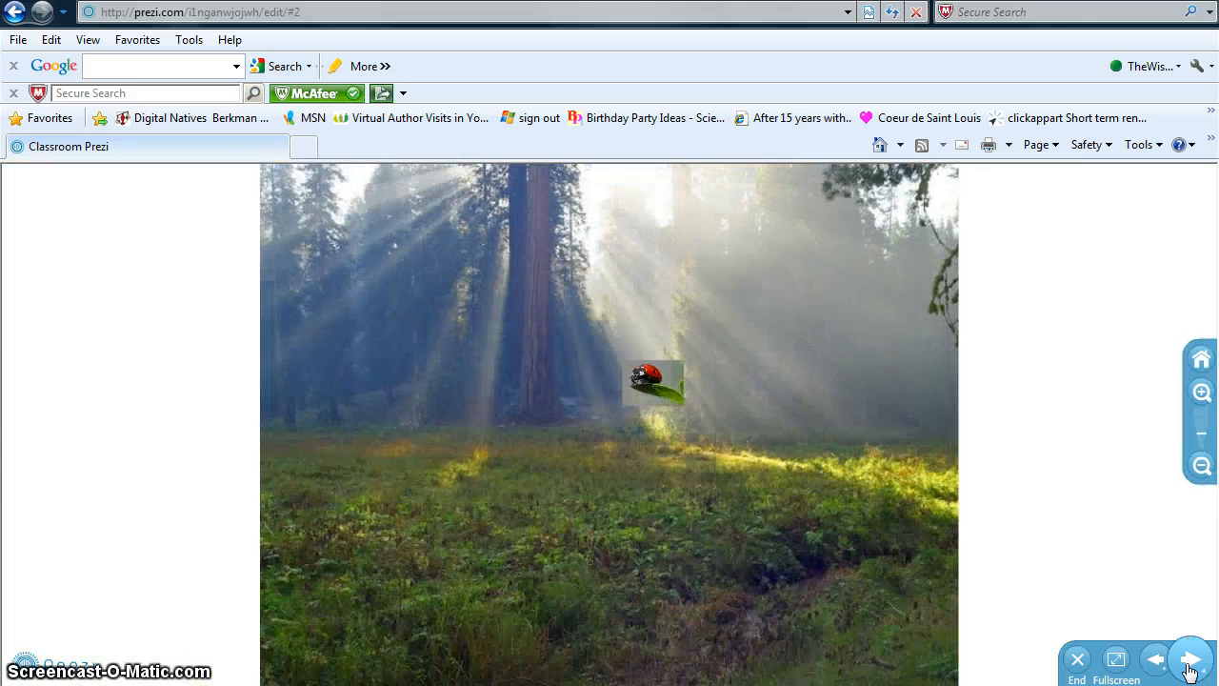